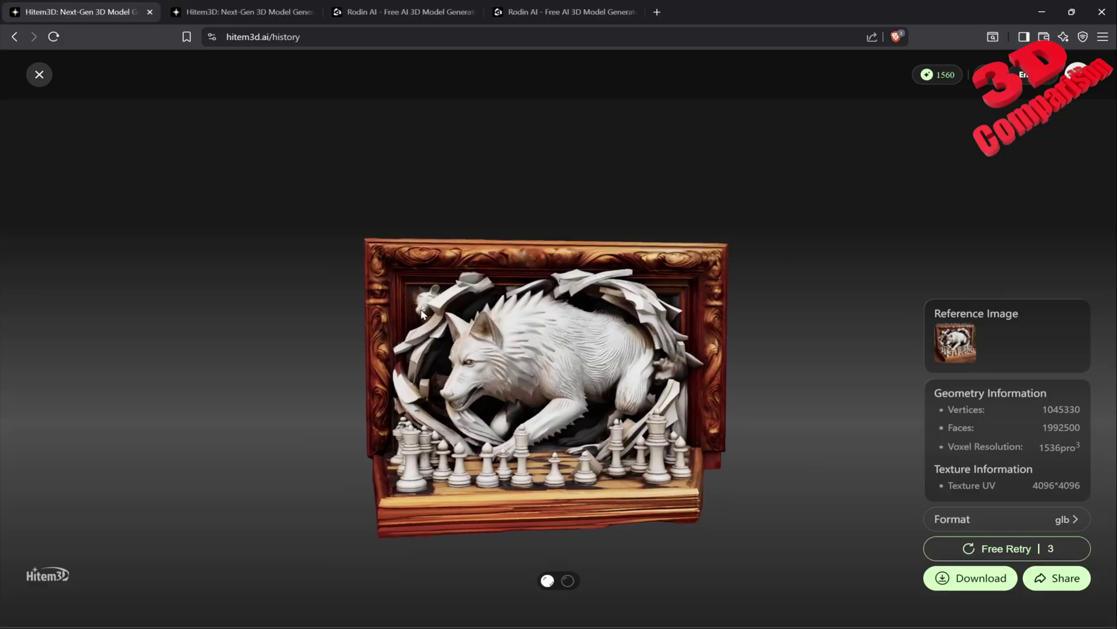
Step: Examine the first Hitem3D wolf chessboard model up close in the untextured geometry view
{"action": "left_click_drag", "start_coordinate": [737, 419], "coordinate": [690, 418]}
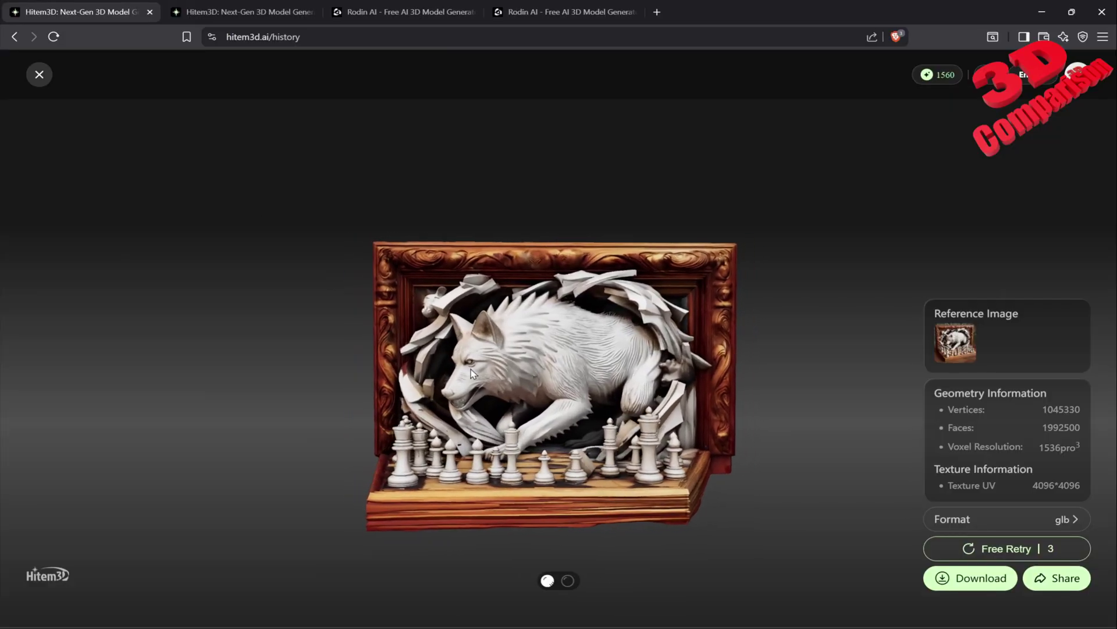
{"action": "left_click", "coordinate": [568, 580]}
{"action": "scroll", "coordinate": [487, 387], "scroll_direction": "up", "scroll_amount": 5}
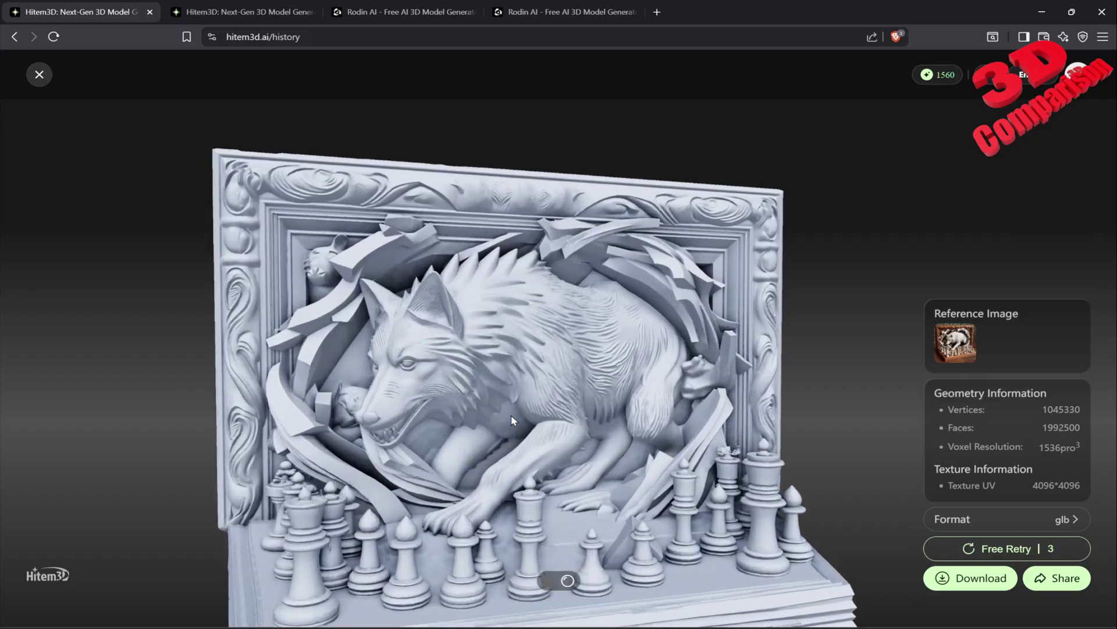
Step: Switch to the second Hitem3D wolf model and inspect its untextured geometry up close
{"action": "key", "text": "ctrl+Tab"}
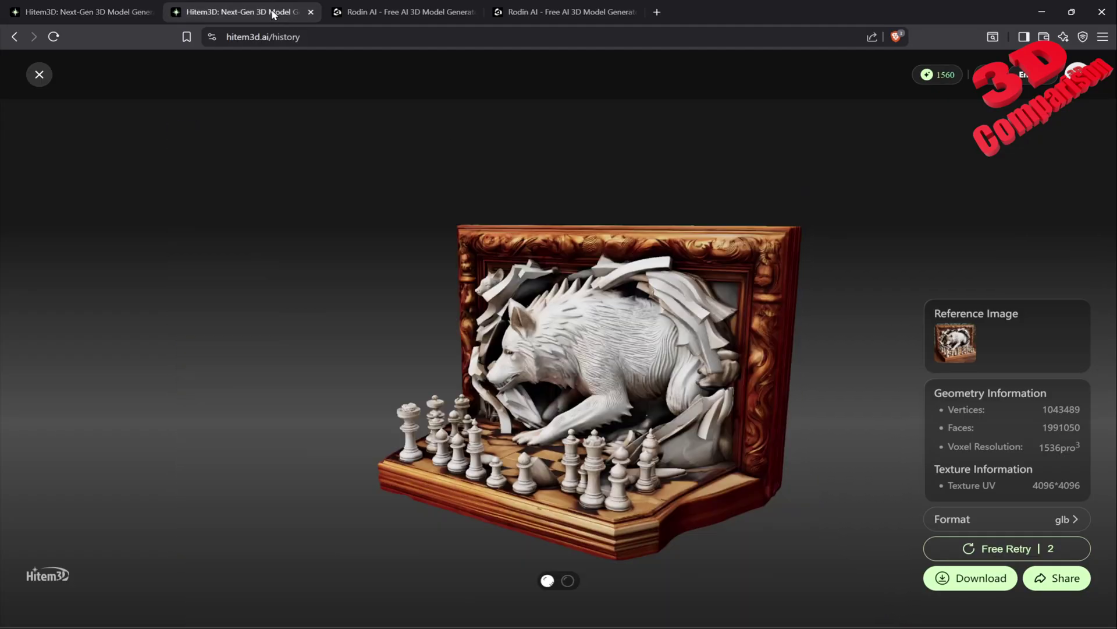
{"action": "left_click", "coordinate": [569, 580]}
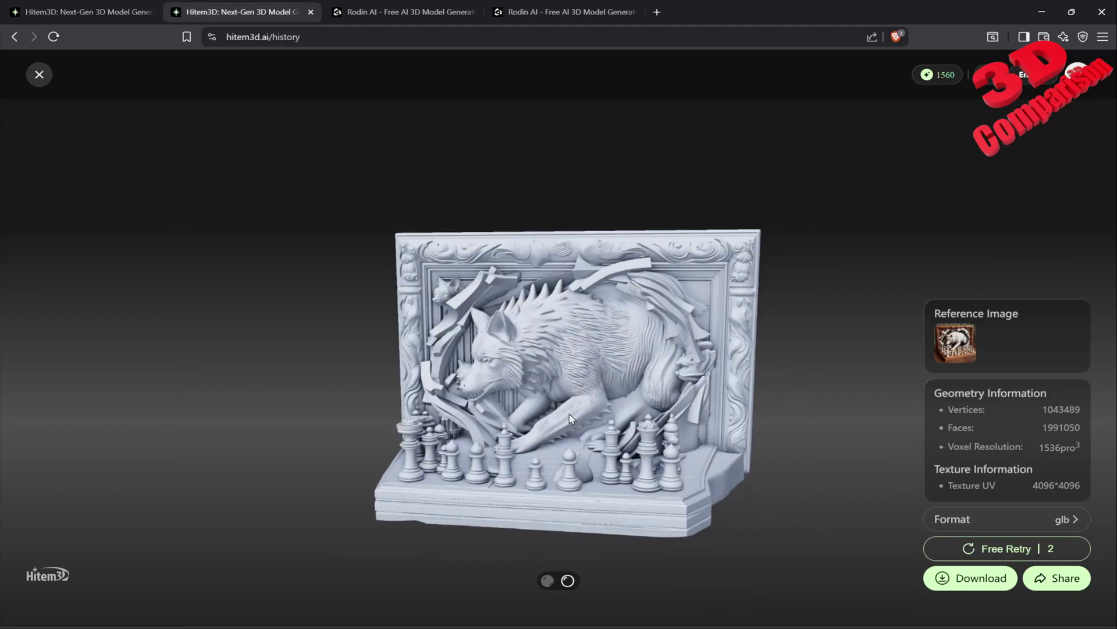
{"action": "scroll", "coordinate": [569, 414], "scroll_direction": "up", "scroll_amount": 5}
{"action": "left_click_drag", "start_coordinate": [569, 438], "coordinate": [636, 429]}
{"action": "scroll", "coordinate": [636, 430], "scroll_direction": "down", "scroll_amount": 5}
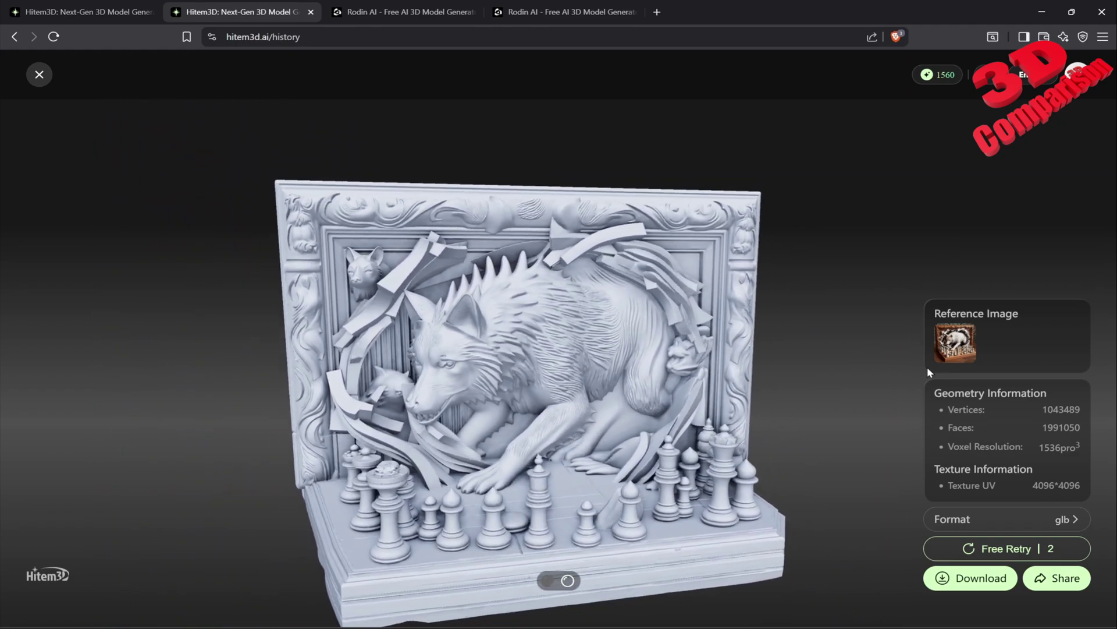
Step: Compare the second Hitem3D model's full-size reference image with a close-up of its textured view
{"action": "left_click", "coordinate": [955, 344]}
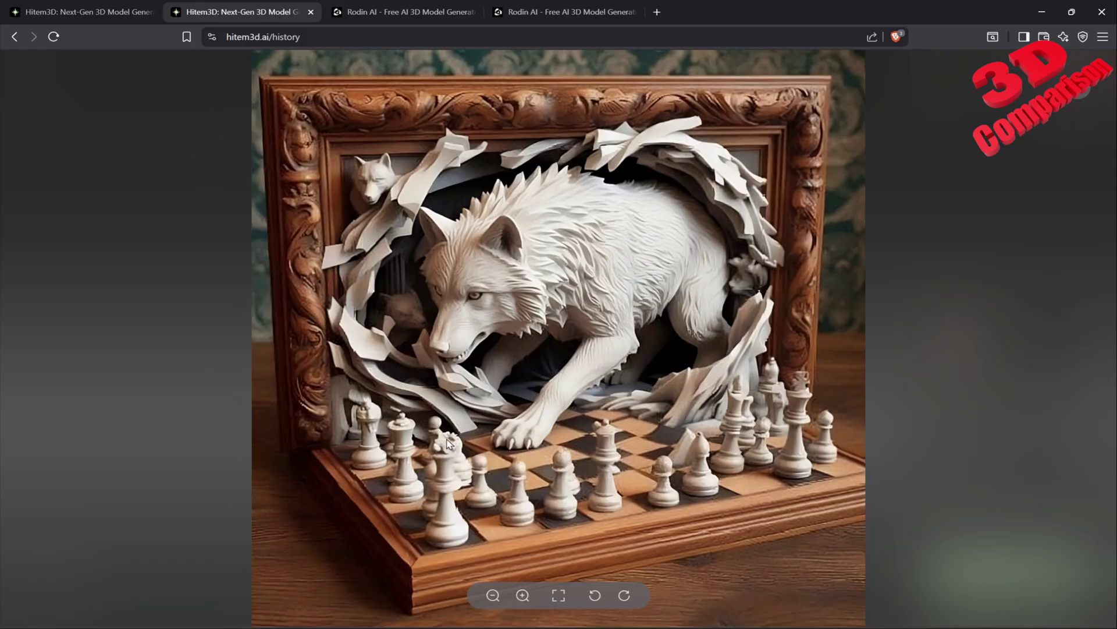
{"action": "key", "text": "Escape"}
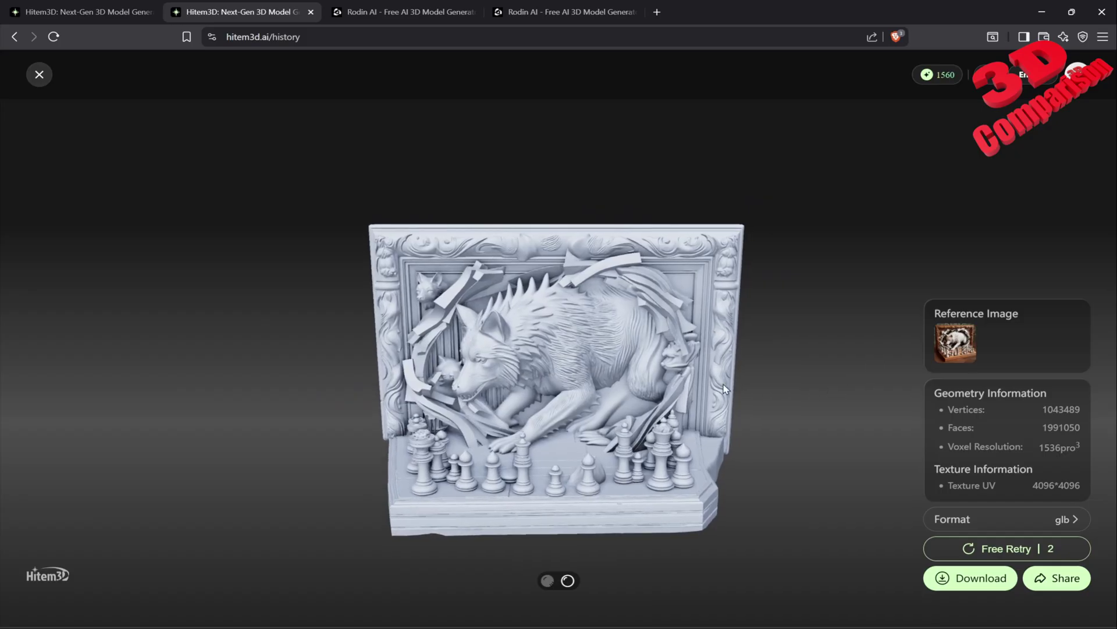
{"action": "left_click", "coordinate": [547, 580]}
{"action": "scroll", "coordinate": [570, 403], "scroll_direction": "up", "scroll_amount": 5}
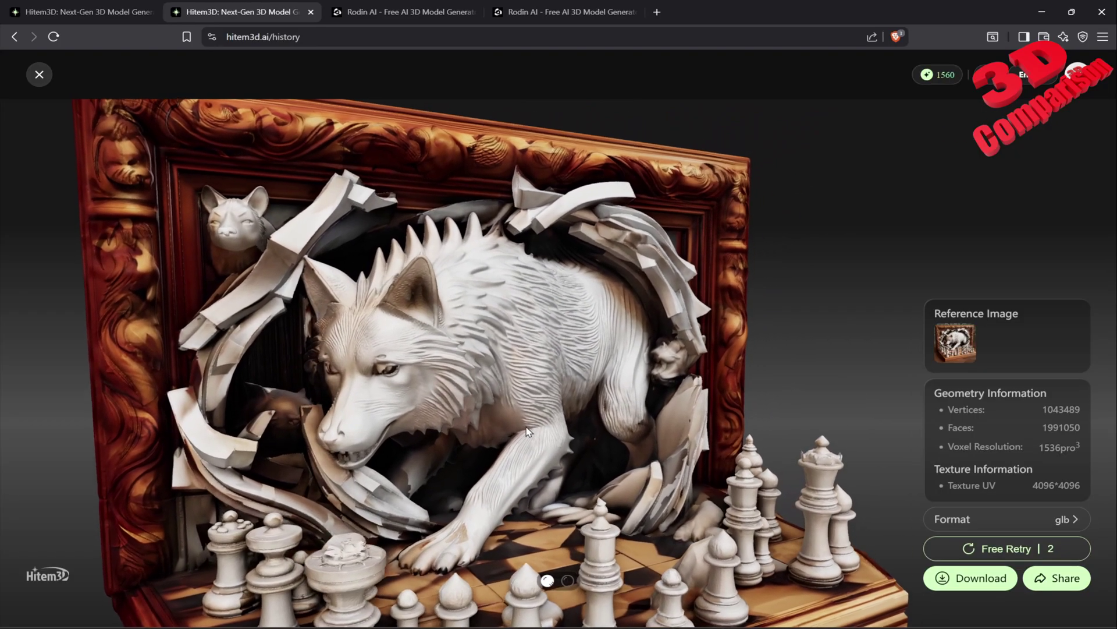
Step: Return to the first Hitem3D model and compare its full-size reference image with its textured view
{"action": "left_click", "coordinate": [144, 13]}
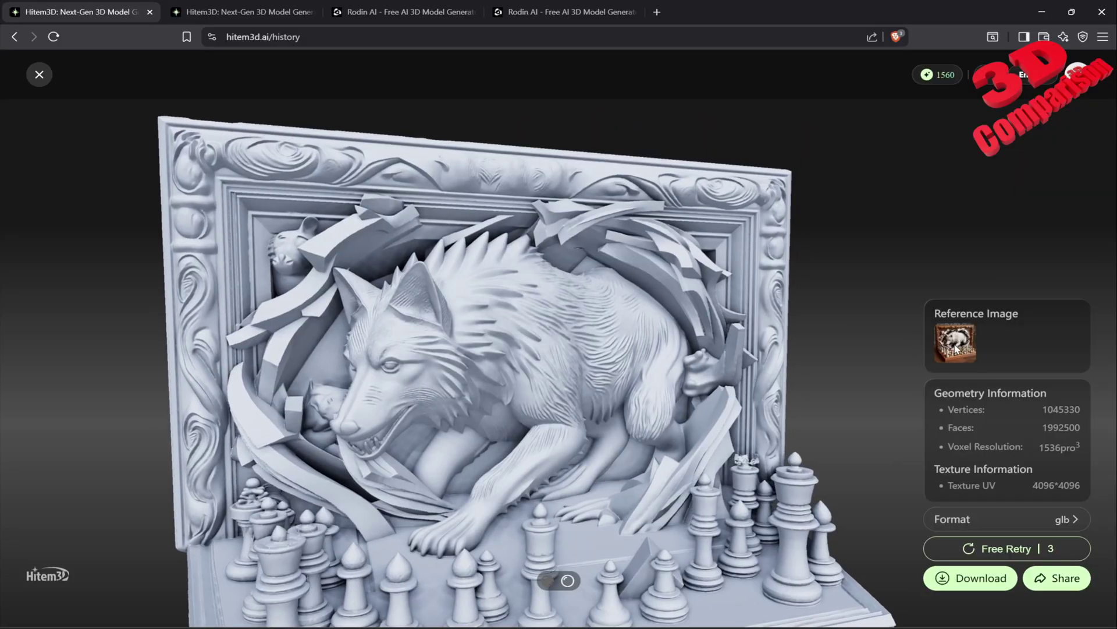
{"action": "left_click", "coordinate": [955, 347]}
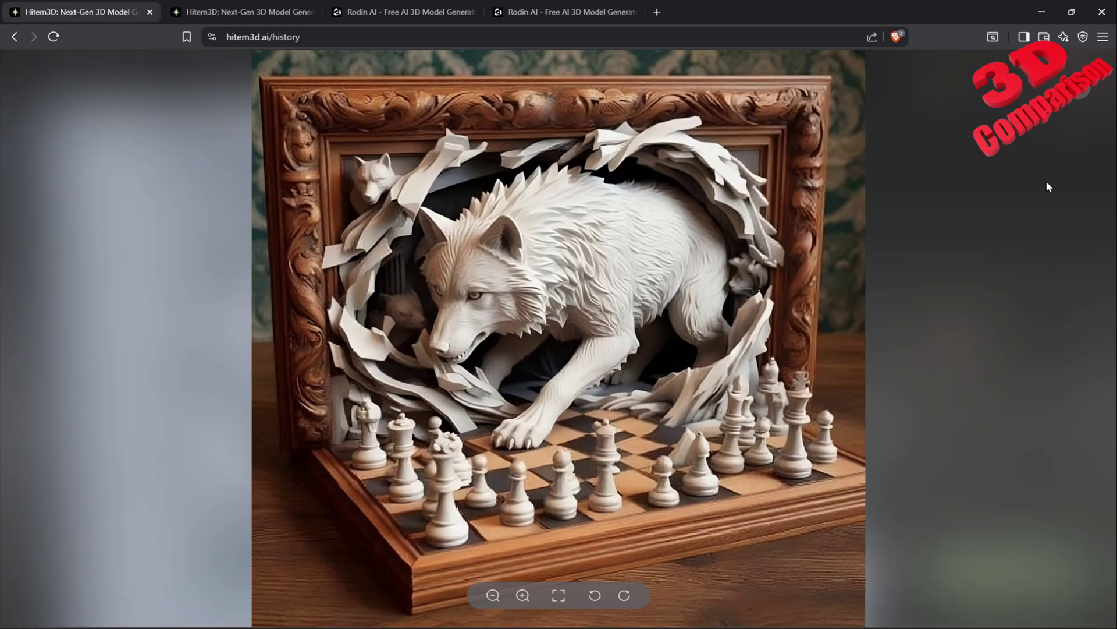
{"action": "left_click", "coordinate": [1086, 99]}
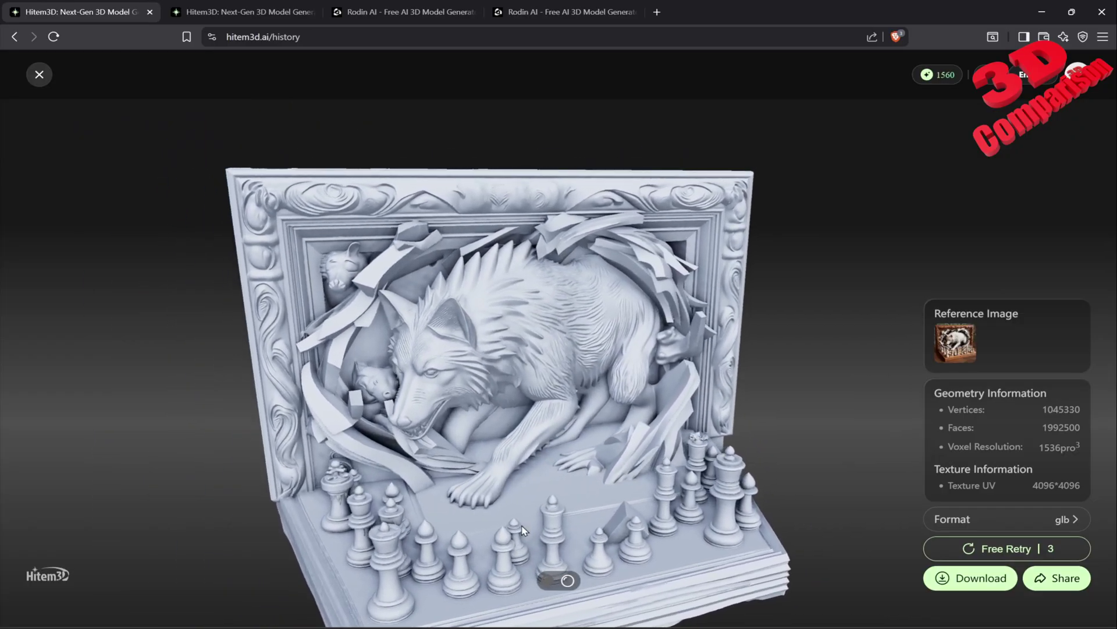
{"action": "left_click", "coordinate": [547, 580]}
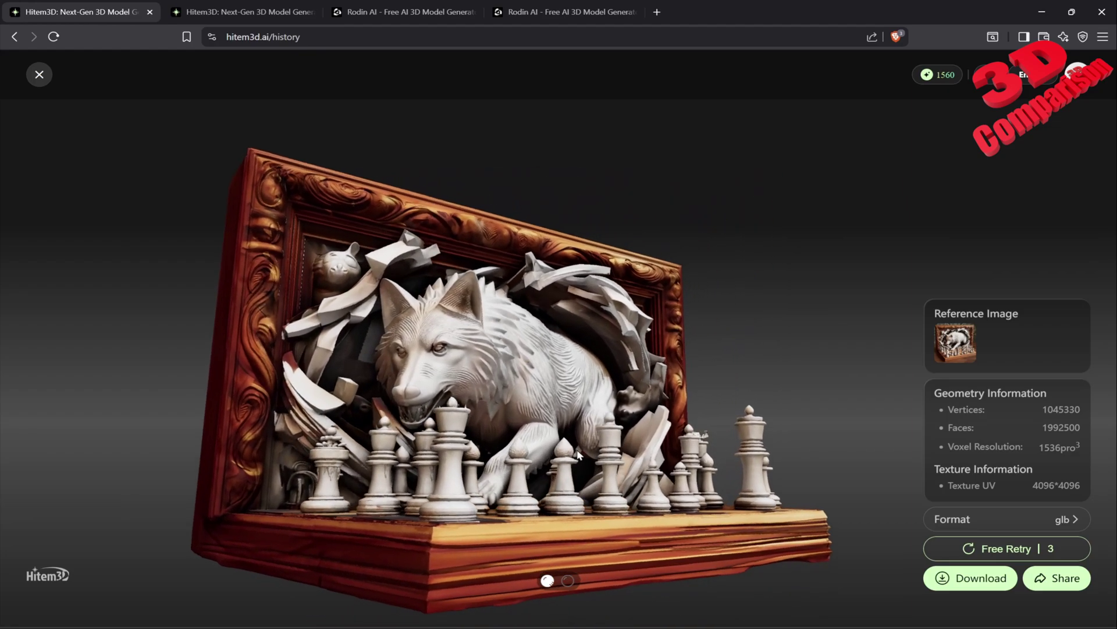
{"action": "scroll", "coordinate": [578, 456], "scroll_direction": "up", "scroll_amount": 5}
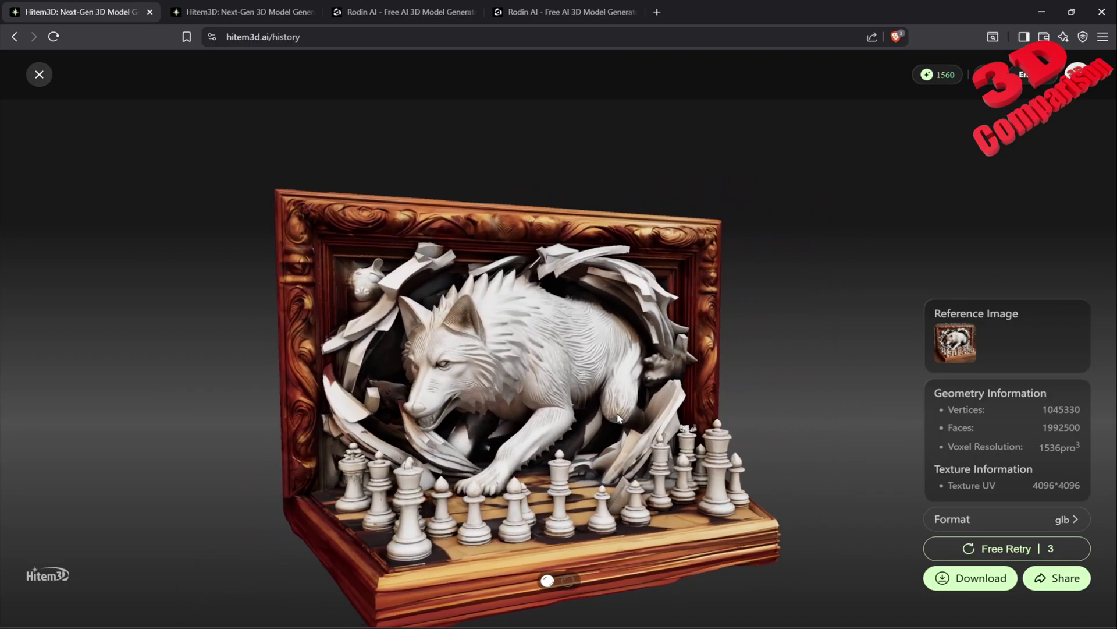
Step: Inspect the front and back of the first Hitem3D model in the untextured geometry view
{"action": "left_click", "coordinate": [568, 580]}
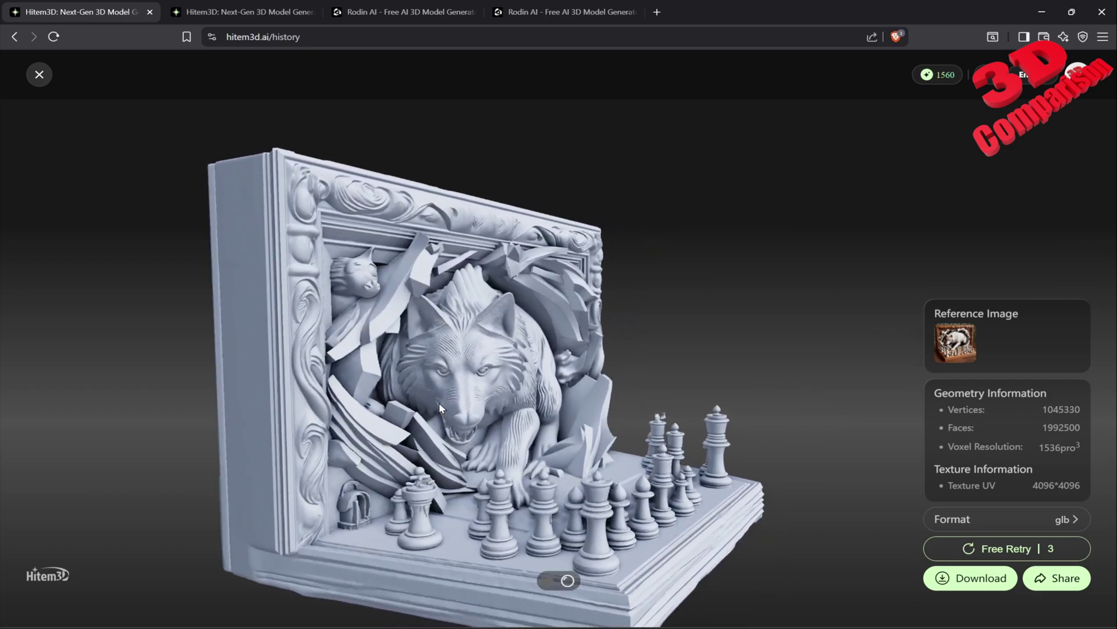
{"action": "left_click_drag", "start_coordinate": [439, 403], "coordinate": [709, 261]}
{"action": "scroll", "coordinate": [479, 449], "scroll_direction": "up", "scroll_amount": 3}
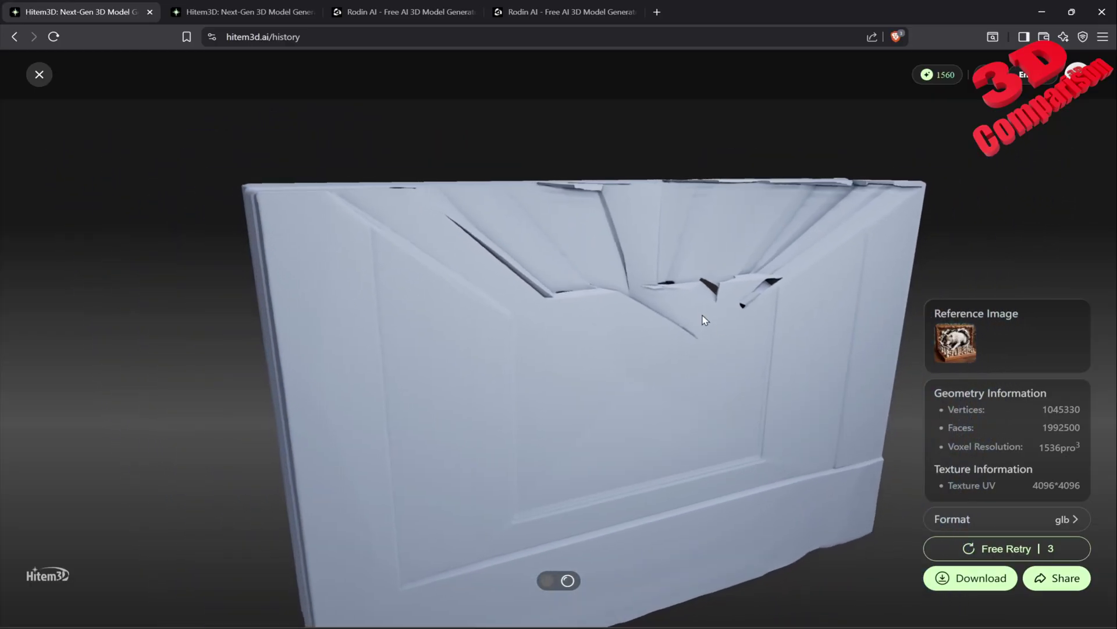
{"action": "left_click_drag", "start_coordinate": [626, 353], "coordinate": [709, 344]}
Step: Examine the second Hitem3D model from several angles in the untextured geometry view
{"action": "key", "text": "ctrl+Tab"}
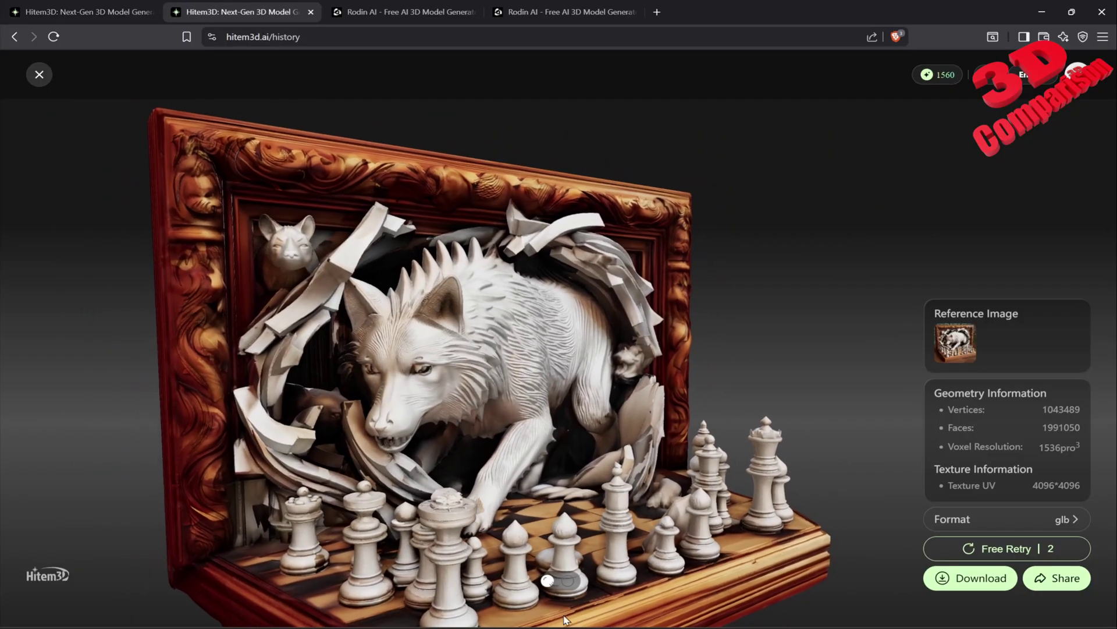
{"action": "left_click", "coordinate": [567, 580]}
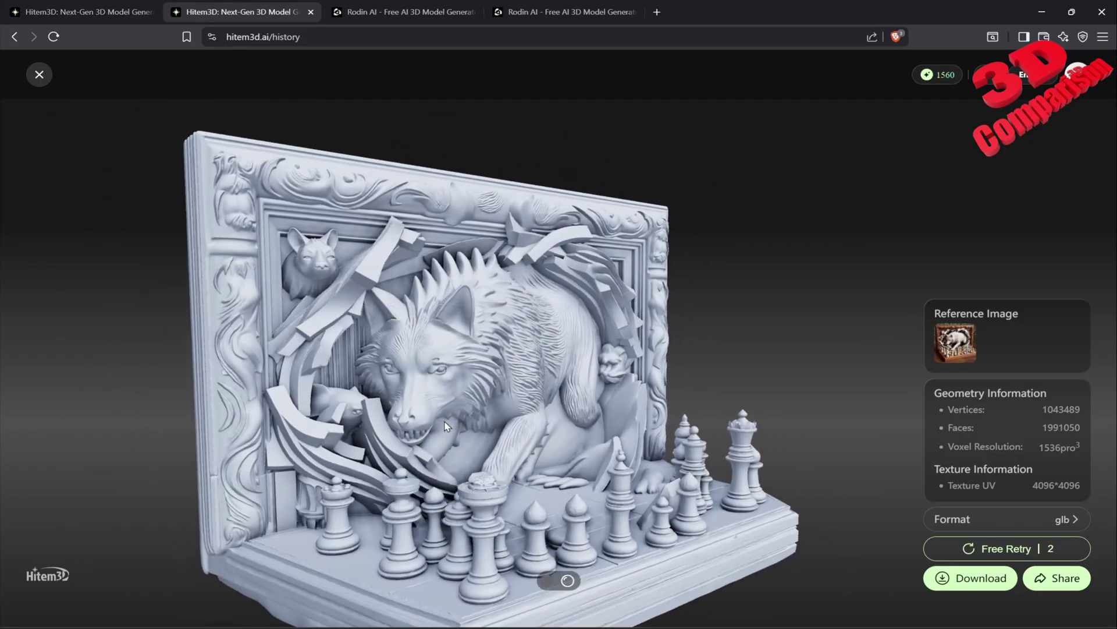
{"action": "left_click_drag", "start_coordinate": [410, 423], "coordinate": [796, 362]}
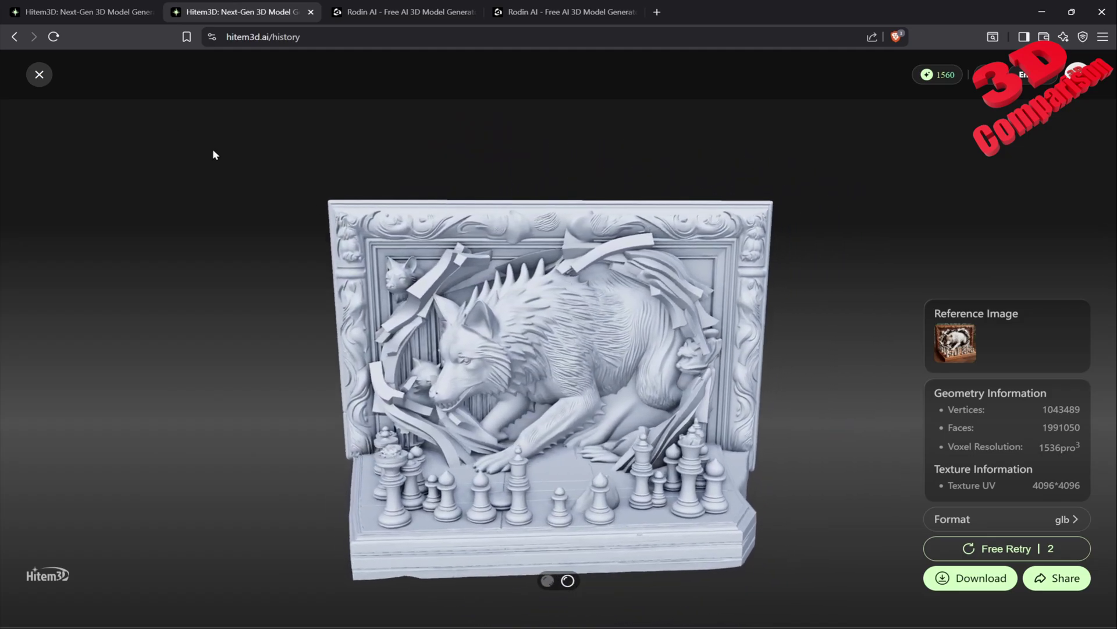
{"action": "left_click_drag", "start_coordinate": [361, 325], "coordinate": [518, 345]}
Step: Switch to the Rodin result prompted "Wolf sculpture bursting through chessboard." and examine its geometry and generation settings from several angles
{"action": "left_click", "coordinate": [450, 17]}
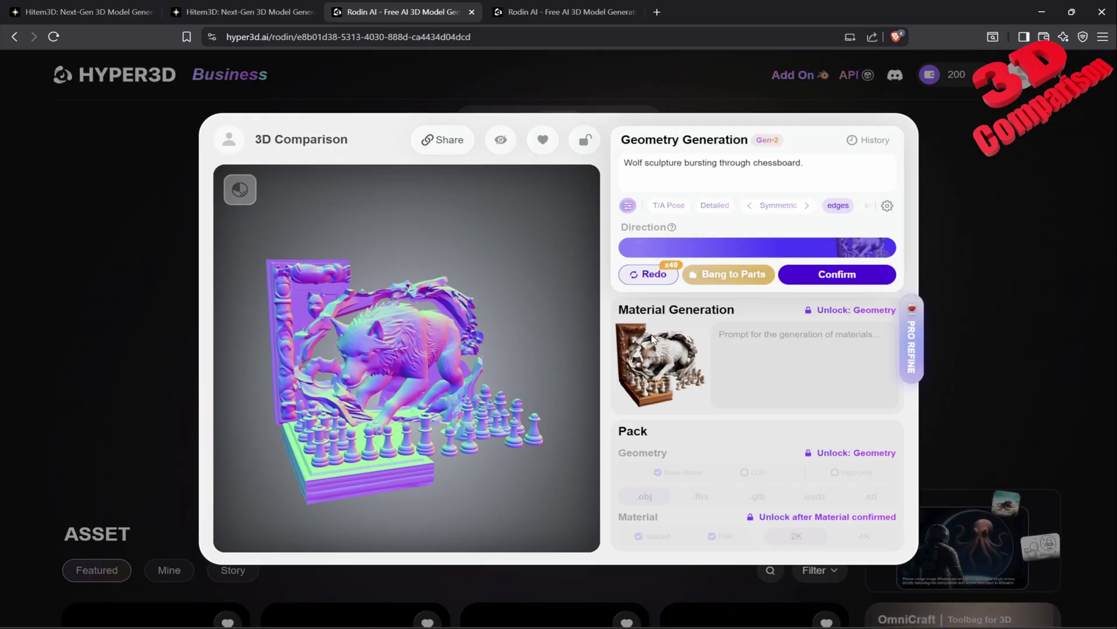
{"action": "scroll", "coordinate": [432, 406], "scroll_direction": "up", "scroll_amount": 5}
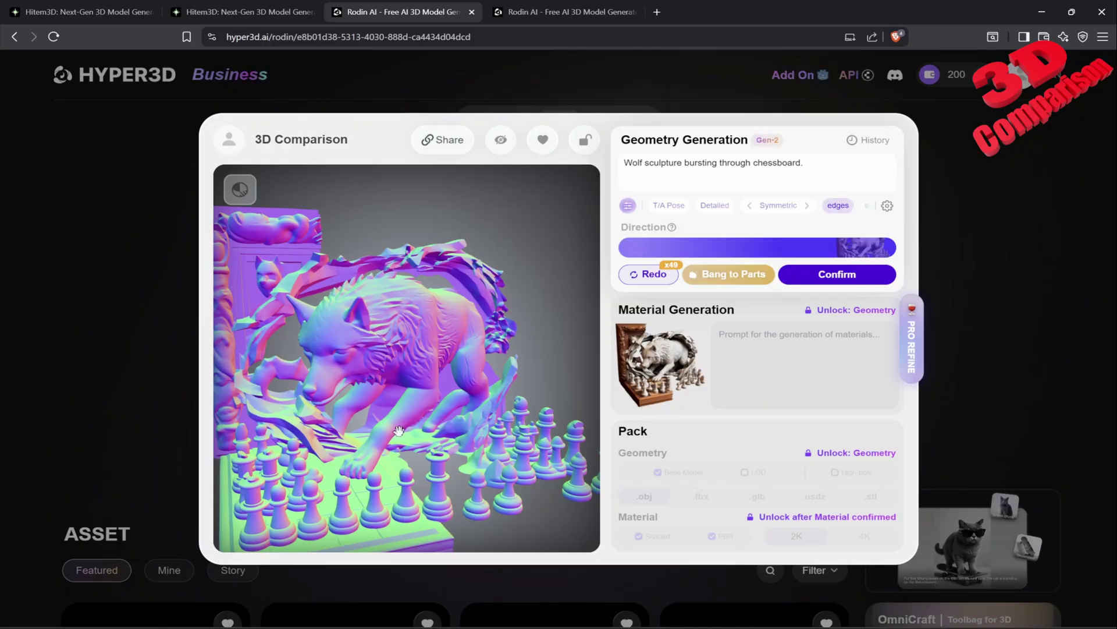
{"action": "scroll", "coordinate": [428, 396], "scroll_direction": "down", "scroll_amount": 5}
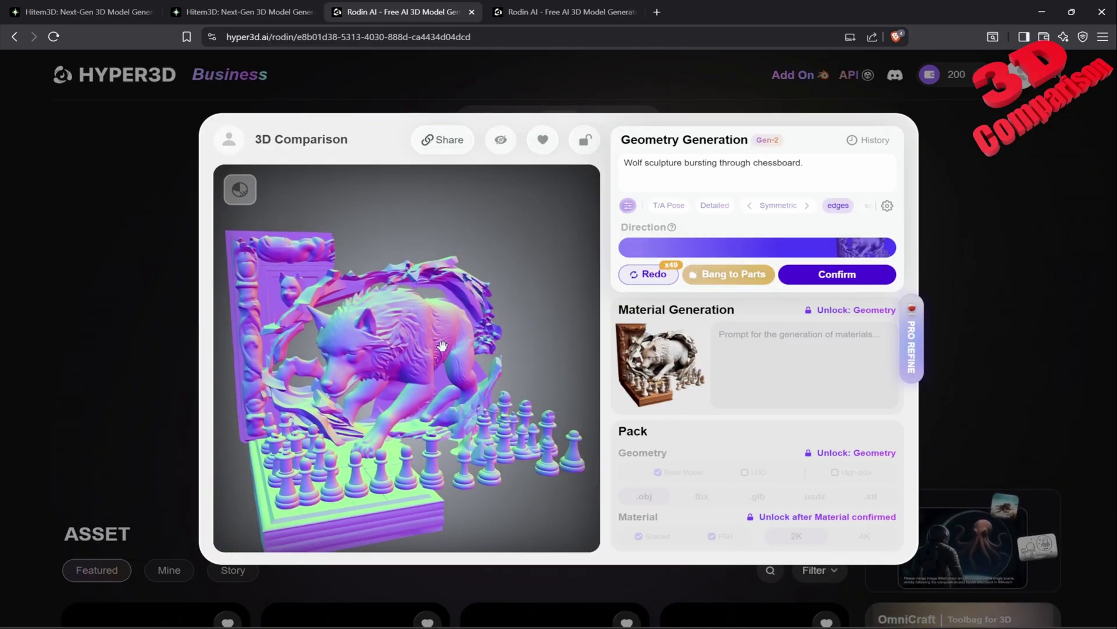
{"action": "left_click_drag", "start_coordinate": [442, 345], "coordinate": [445, 383]}
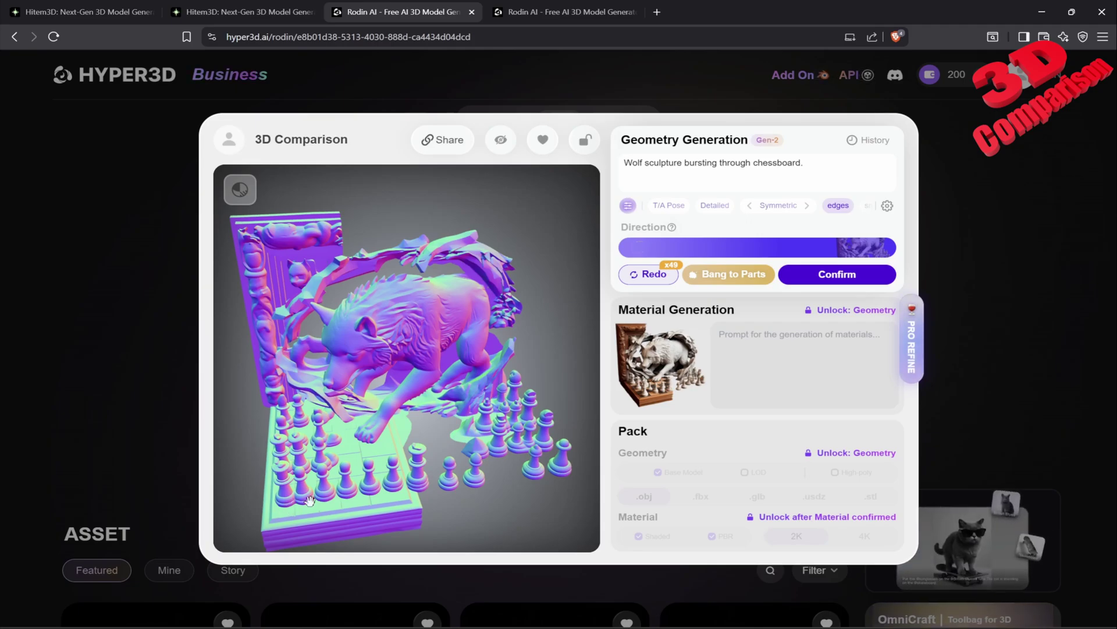
{"action": "left_click_drag", "start_coordinate": [298, 499], "coordinate": [438, 441]}
{"action": "left_click_drag", "start_coordinate": [368, 338], "coordinate": [332, 294]}
{"action": "mouse_move", "coordinate": [417, 323]}
{"action": "left_mouse_down"}
{"action": "mouse_move", "coordinate": [541, 378]}
{"action": "mouse_move", "coordinate": [324, 382]}
{"action": "mouse_move", "coordinate": [424, 341]}
{"action": "left_mouse_up"}
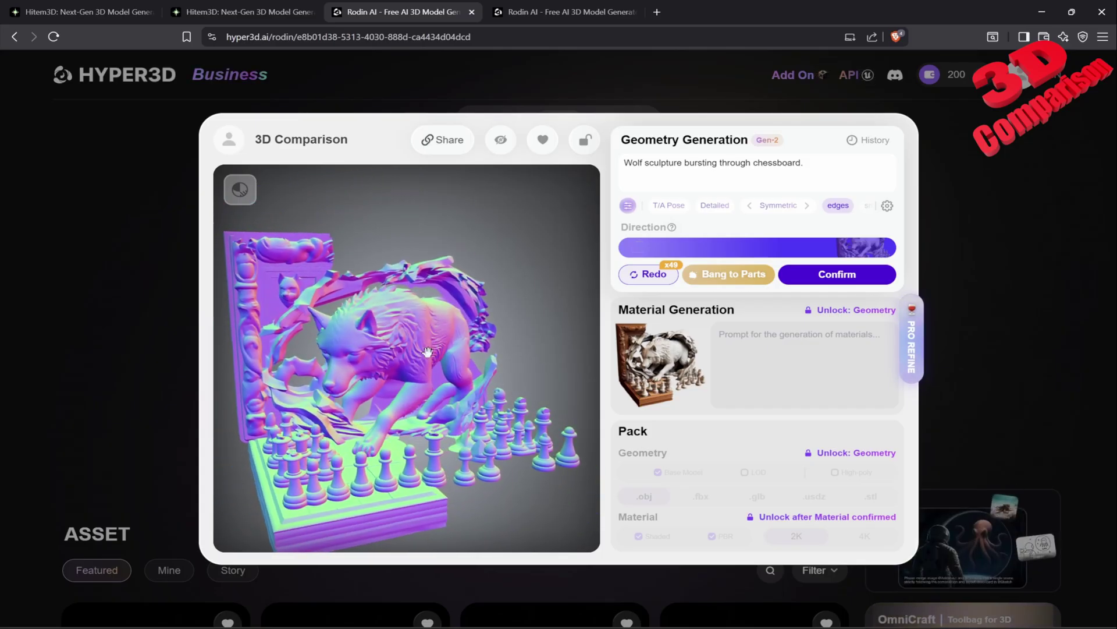
{"action": "mouse_move", "coordinate": [859, 245]}
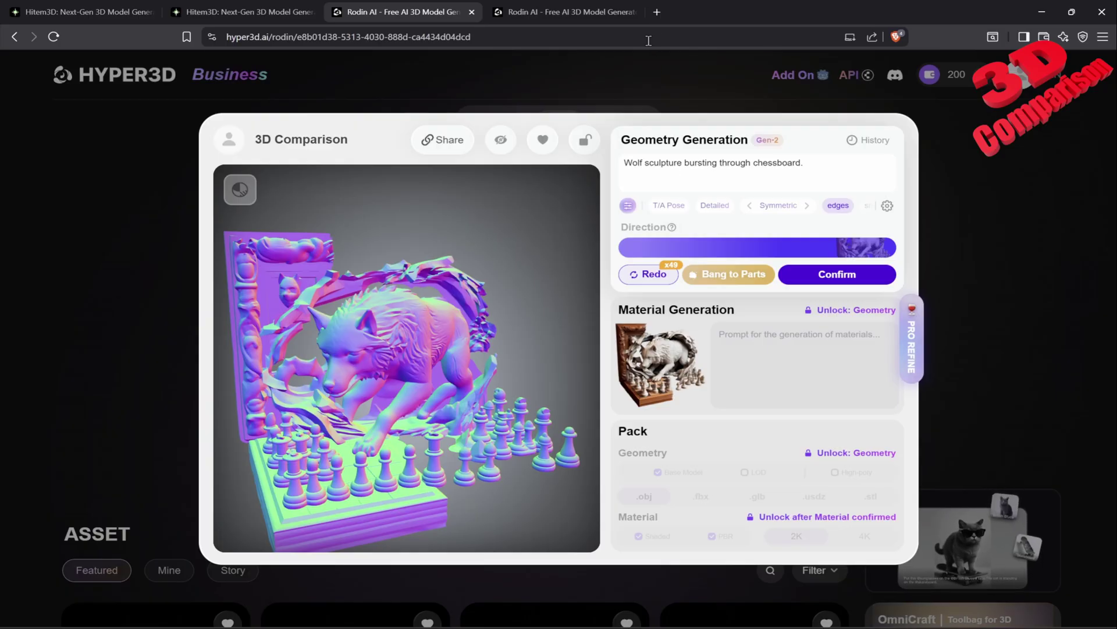
Step: Close the Rodin result, upload the framed wolf chessboard image from Downloads, and generate a new Gen-2 model
{"action": "left_click", "coordinate": [949, 177]}
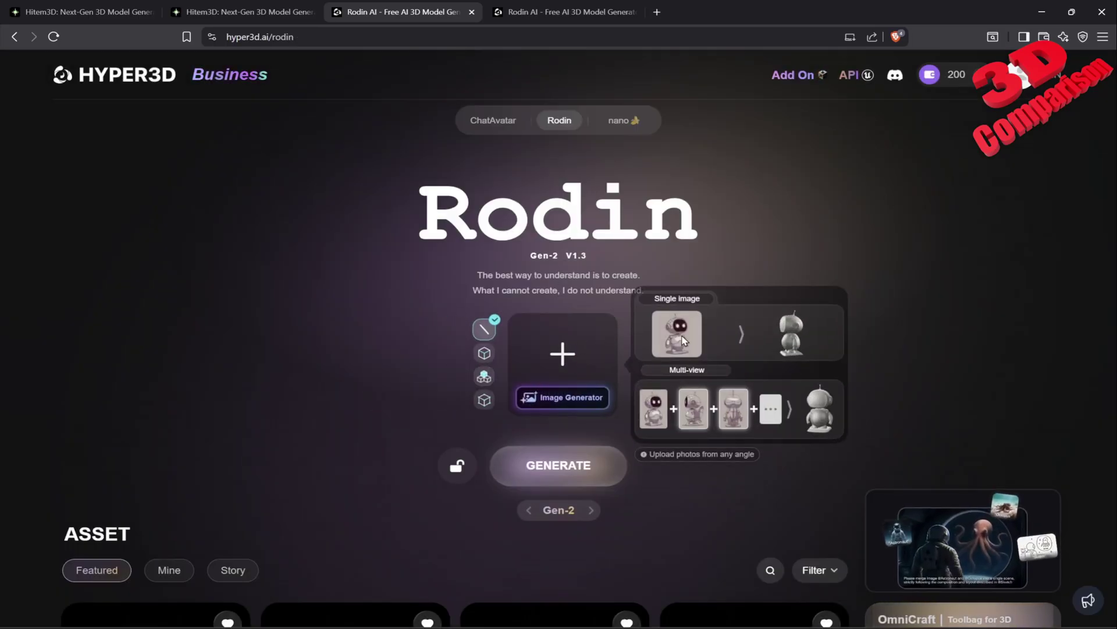
{"action": "left_click", "coordinate": [563, 353]}
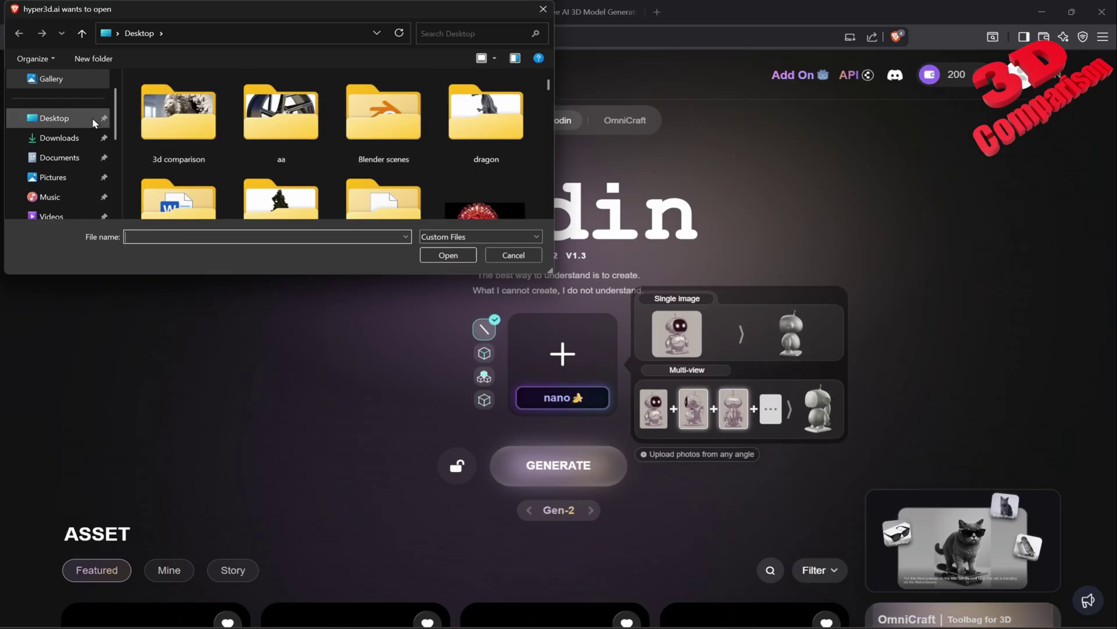
{"action": "left_click", "coordinate": [70, 138]}
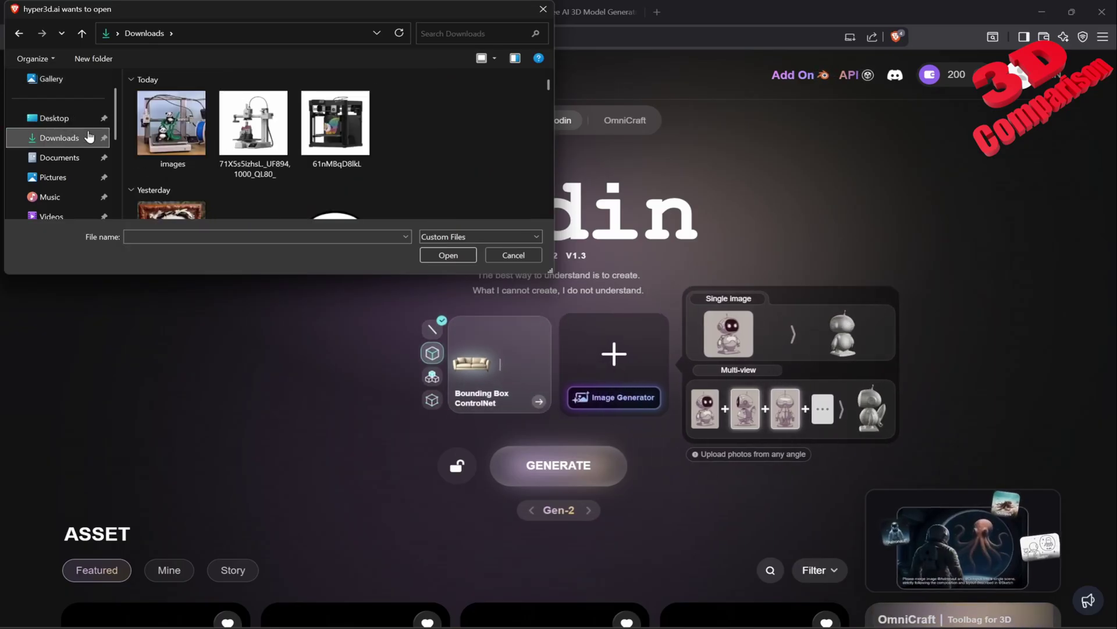
{"action": "left_click", "coordinate": [174, 209]}
{"action": "left_click", "coordinate": [448, 255]}
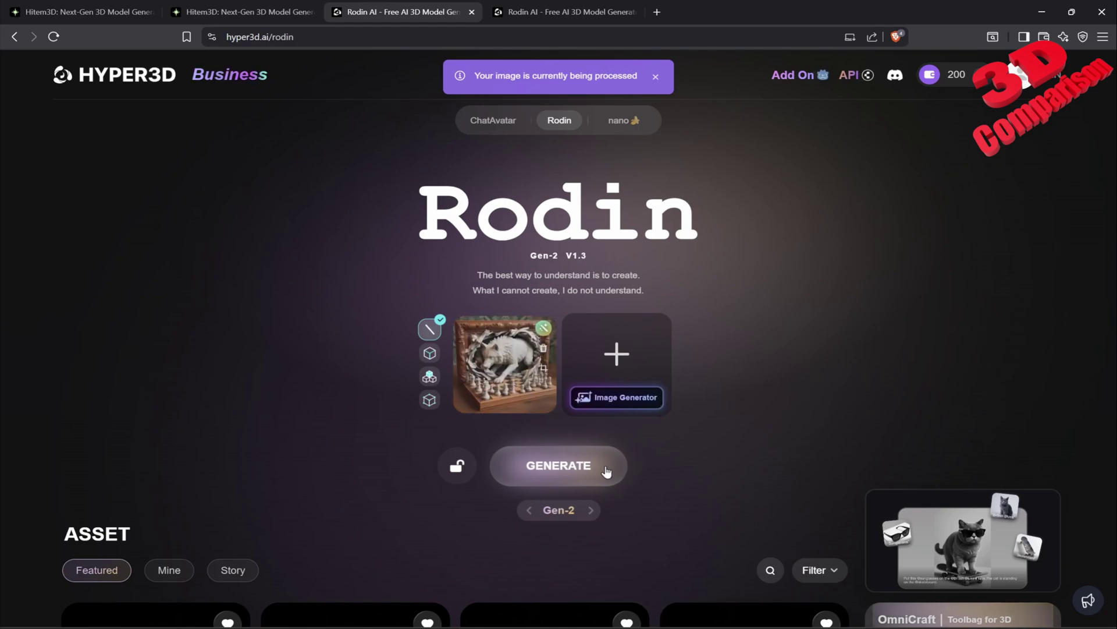
{"action": "left_click", "coordinate": [585, 466]}
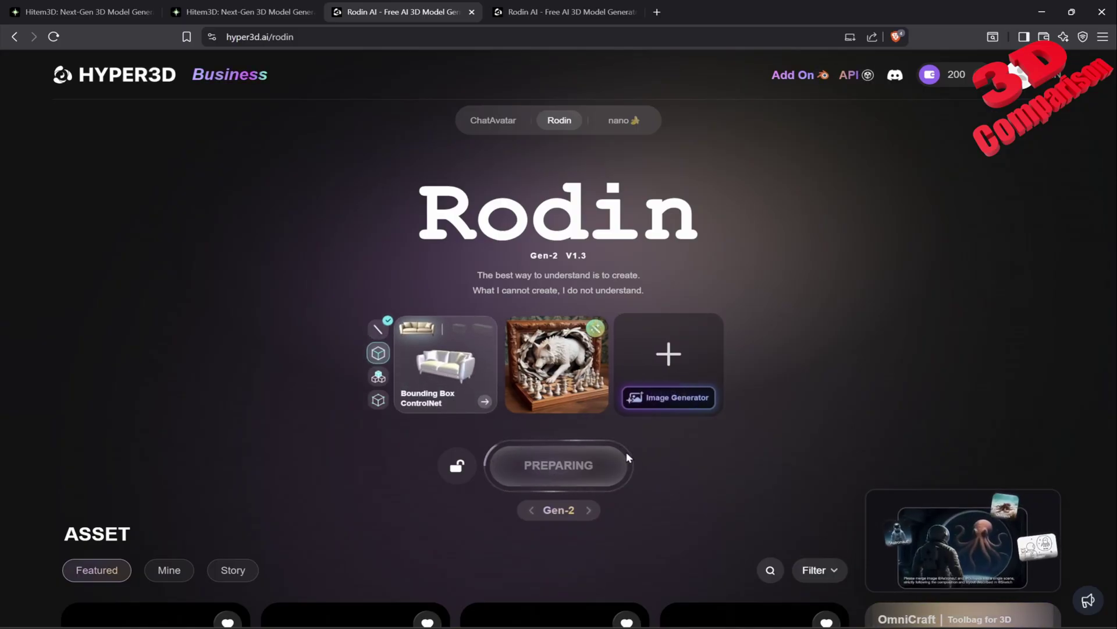
Step: Switch to the other Rodin Gen-2 result and examine the wolf chessboard geometry from several angles
{"action": "left_click", "coordinate": [579, 21]}
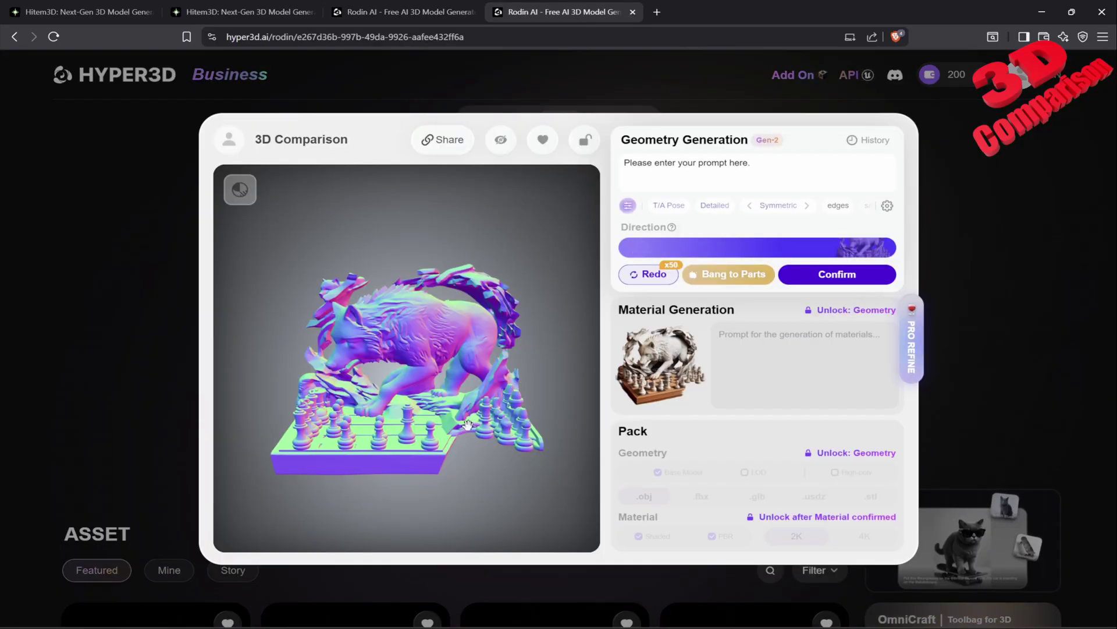
{"action": "left_click_drag", "start_coordinate": [467, 424], "coordinate": [457, 387]}
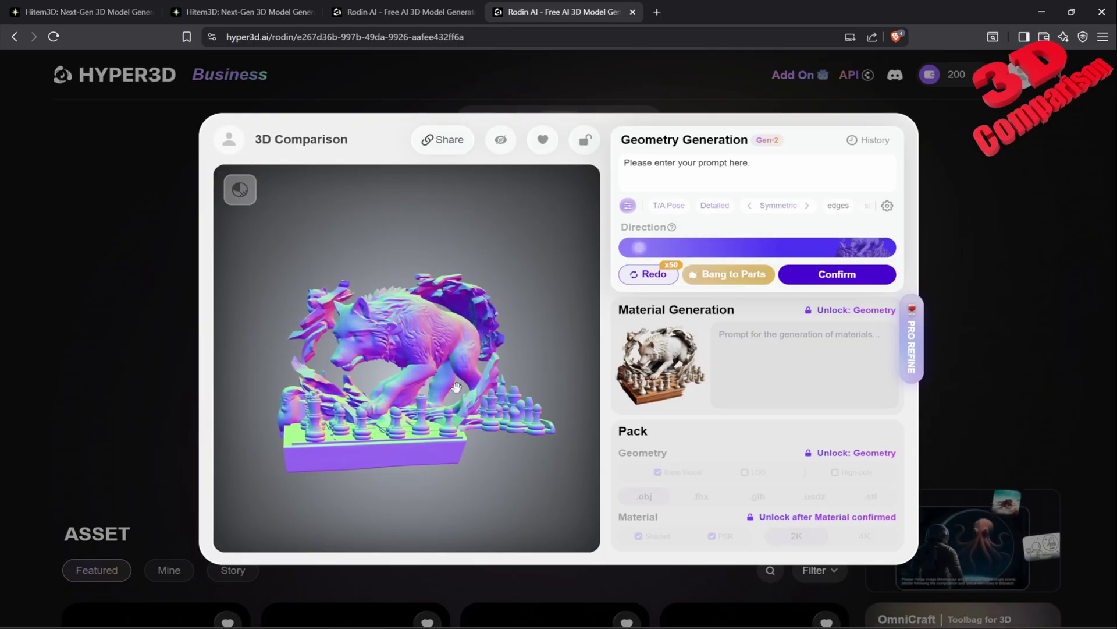
{"action": "scroll", "coordinate": [457, 387], "scroll_direction": "up", "scroll_amount": 5}
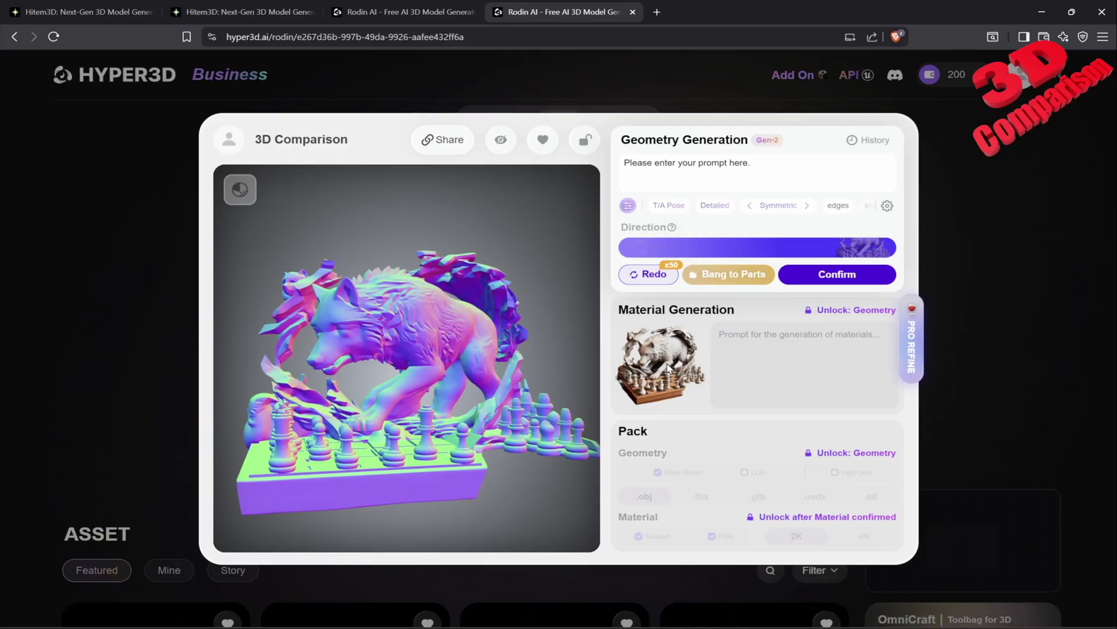
{"action": "left_click_drag", "start_coordinate": [500, 357], "coordinate": [432, 381]}
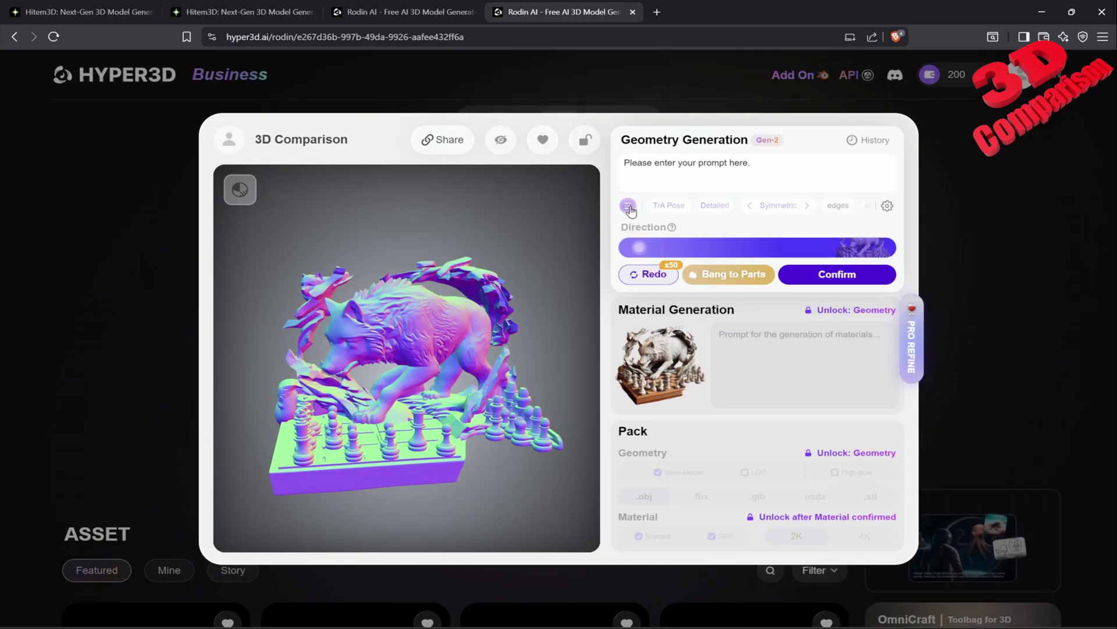
Step: Check the Advanced Options for this result's geometry generation and return to the new Rodin generation
{"action": "left_click", "coordinate": [886, 206]}
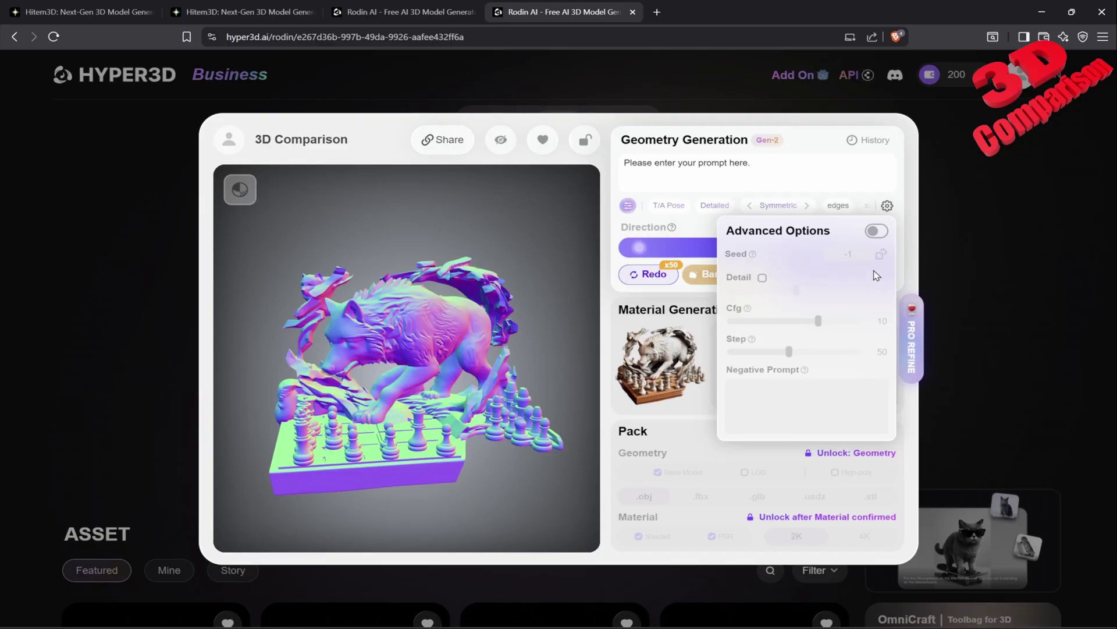
{"action": "left_click", "coordinate": [547, 265]}
{"action": "left_click", "coordinate": [402, 12]}
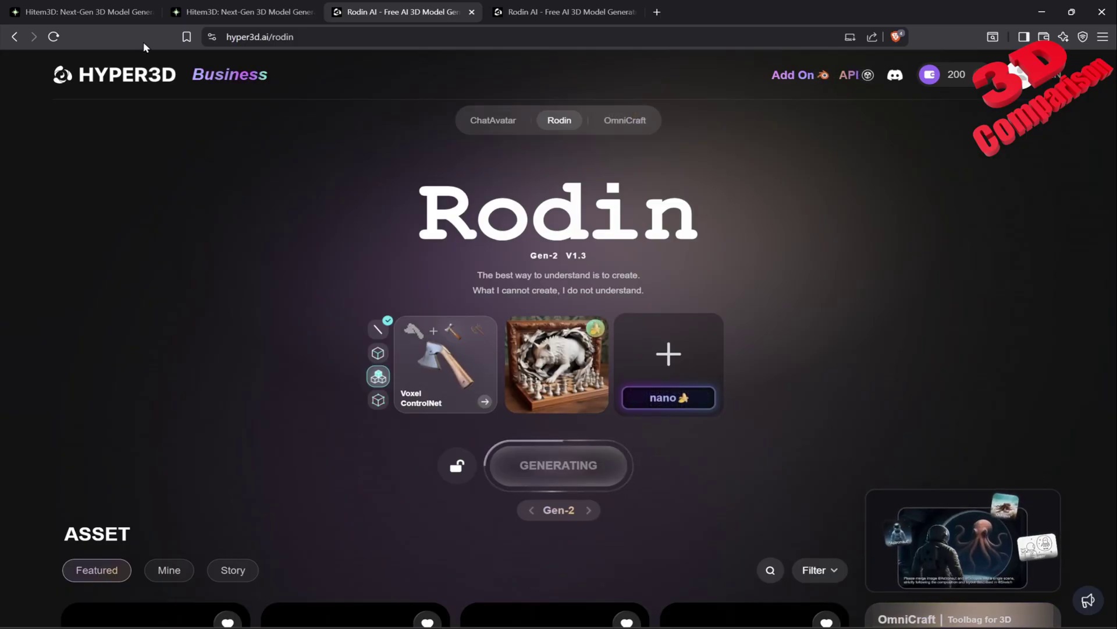
Step: Switch to the first Hitem3D result and examine the untextured wolf, frame and chess pieces up close from several angles
{"action": "left_click", "coordinate": [107, 15]}
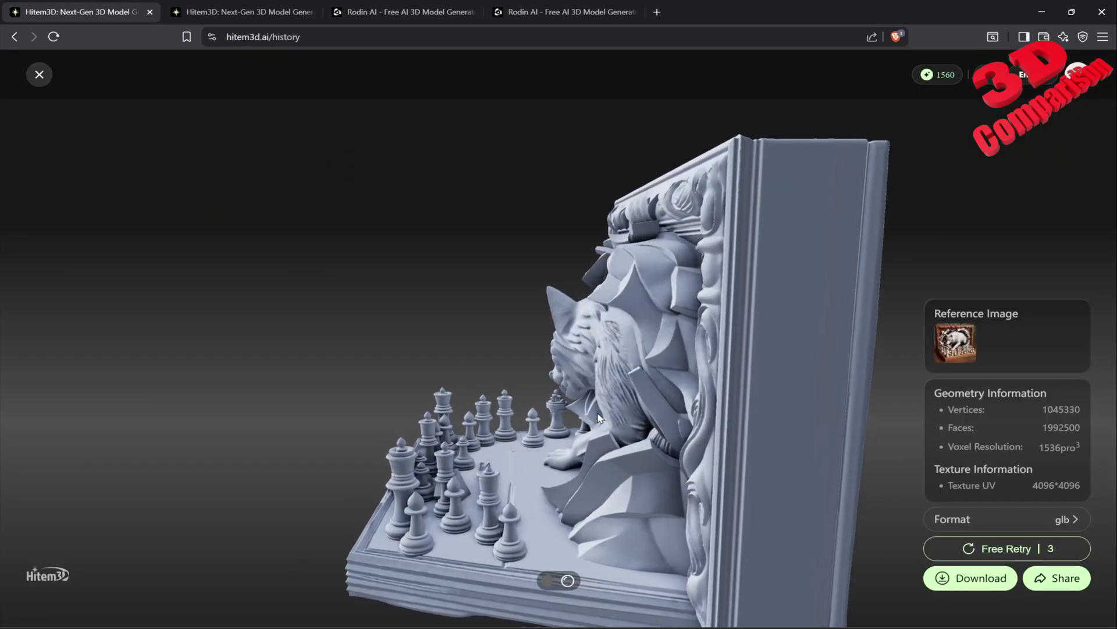
{"action": "left_click_drag", "start_coordinate": [524, 440], "coordinate": [597, 400]}
{"action": "scroll", "coordinate": [596, 400], "scroll_direction": "up", "scroll_amount": 3}
{"action": "scroll", "coordinate": [597, 399], "scroll_direction": "up", "scroll_amount": 2}
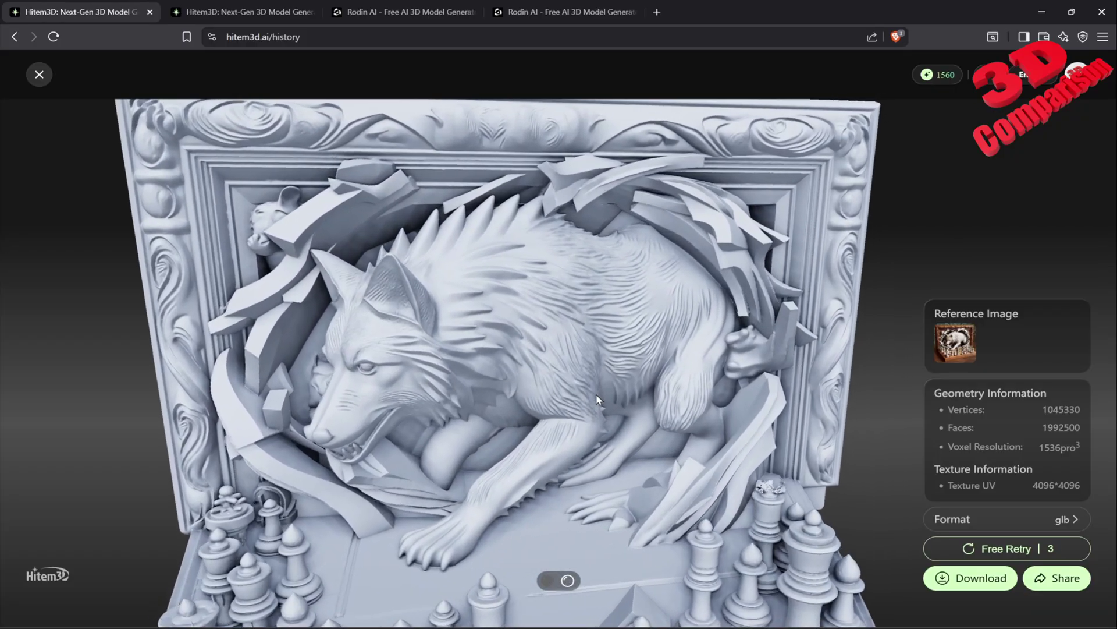
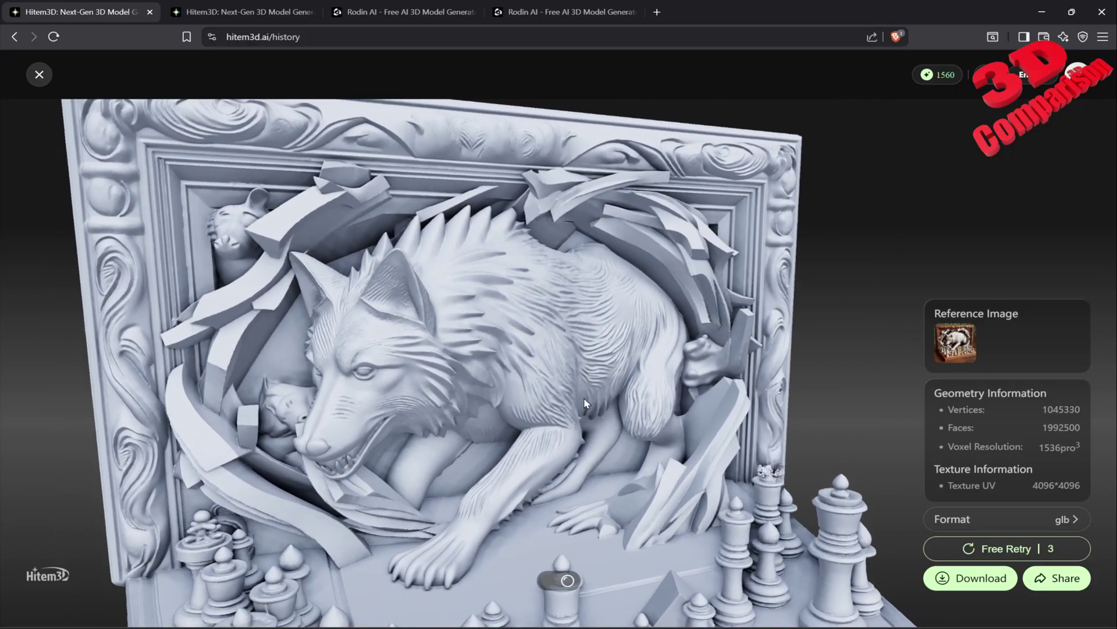
{"action": "left_click_drag", "start_coordinate": [599, 395], "coordinate": [654, 375]}
{"action": "scroll", "coordinate": [659, 375], "scroll_direction": "up", "scroll_amount": 3}
{"action": "scroll", "coordinate": [638, 375], "scroll_direction": "down", "scroll_amount": 5}
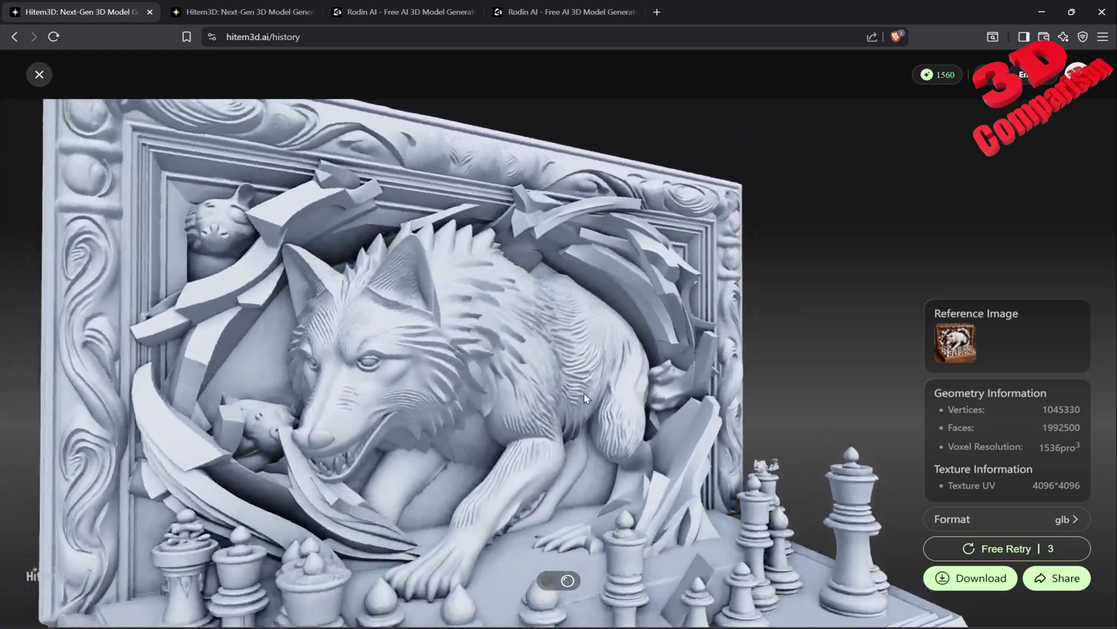
{"action": "scroll", "coordinate": [896, 486], "scroll_direction": "down", "scroll_amount": 3}
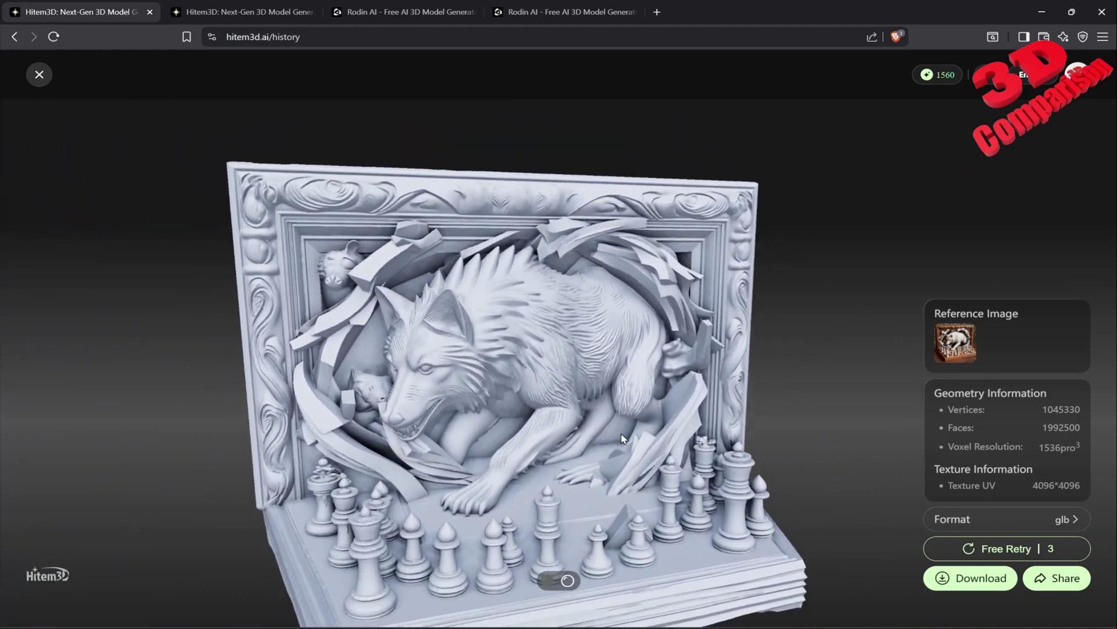
Step: Compare the untextured Hitem3D model with its enlarged reference image, close the image, and view the model from other angles
{"action": "left_click_drag", "start_coordinate": [607, 402], "coordinate": [525, 530]}
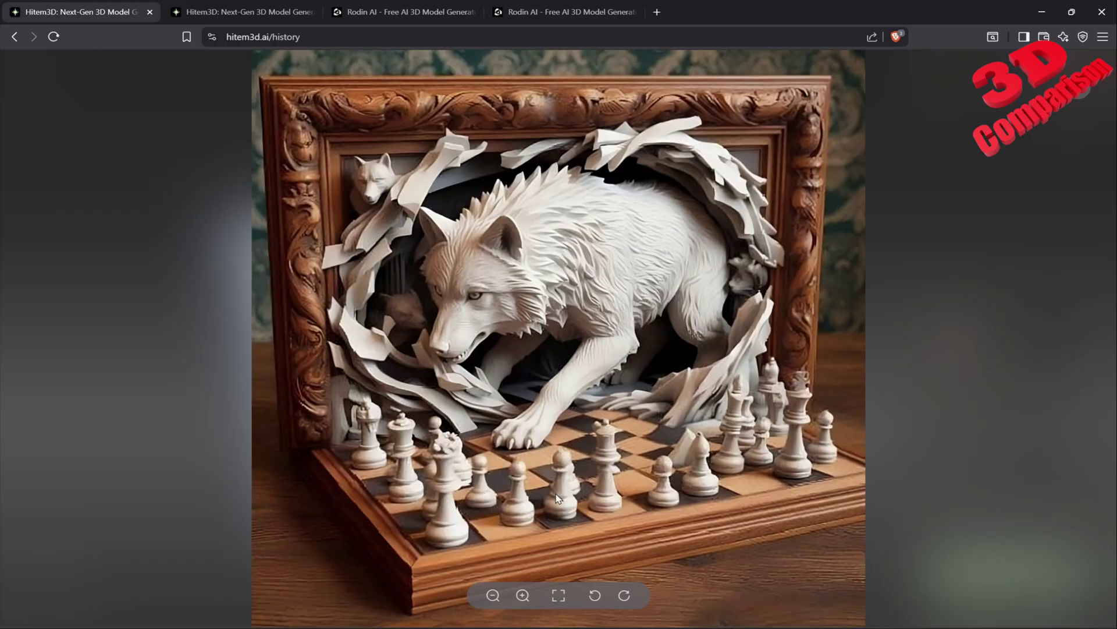
{"action": "left_click", "coordinate": [1080, 102]}
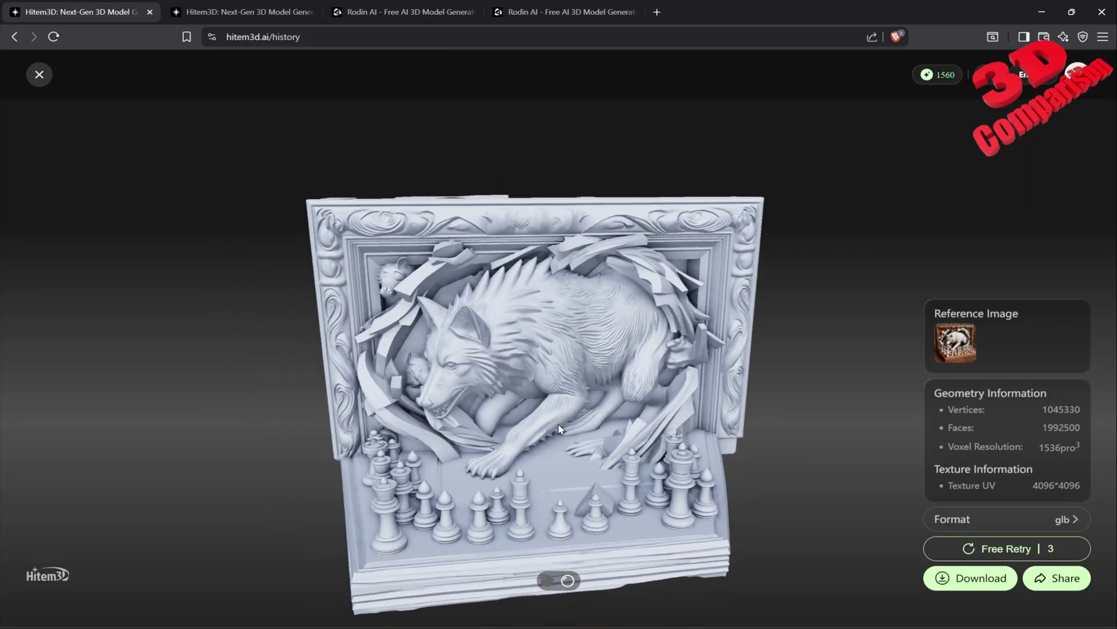
{"action": "left_click_drag", "start_coordinate": [660, 393], "coordinate": [648, 531]}
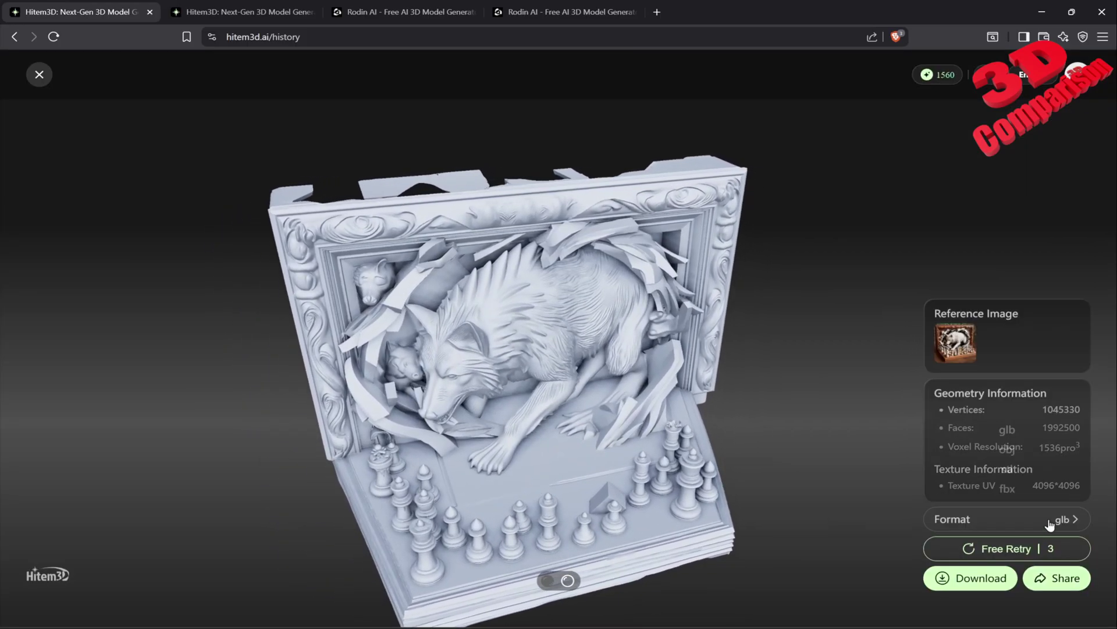
Step: Check the available export formats and compare the textured Hitem3D model with its reference image
{"action": "left_click", "coordinate": [1060, 518]}
{"action": "left_click", "coordinate": [547, 581]}
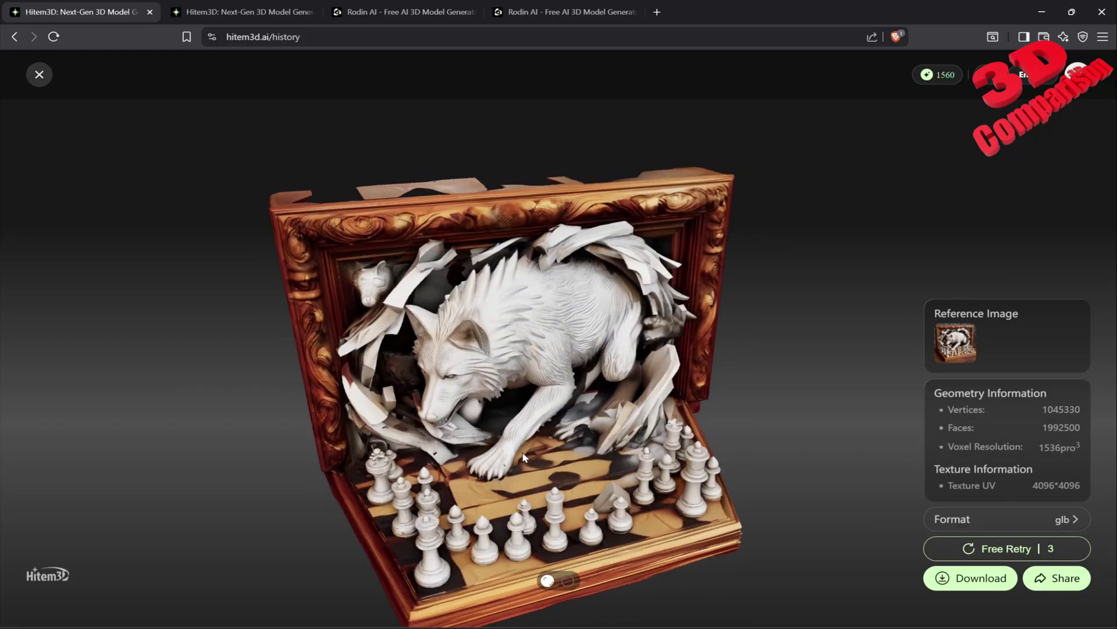
{"action": "left_click_drag", "start_coordinate": [510, 435], "coordinate": [492, 478]}
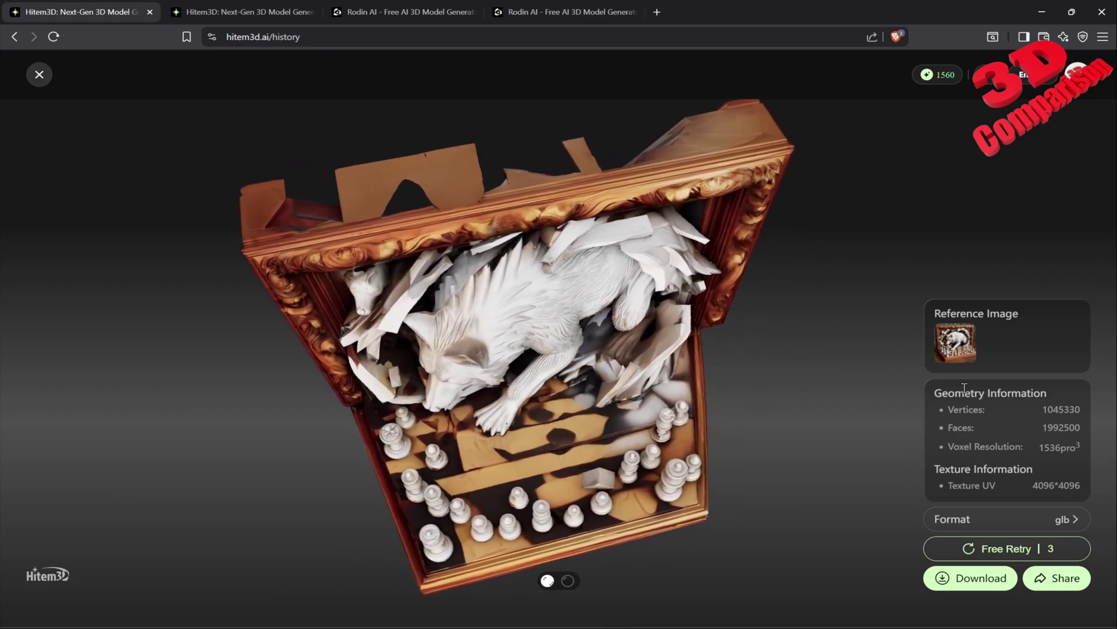
{"action": "left_click", "coordinate": [955, 343]}
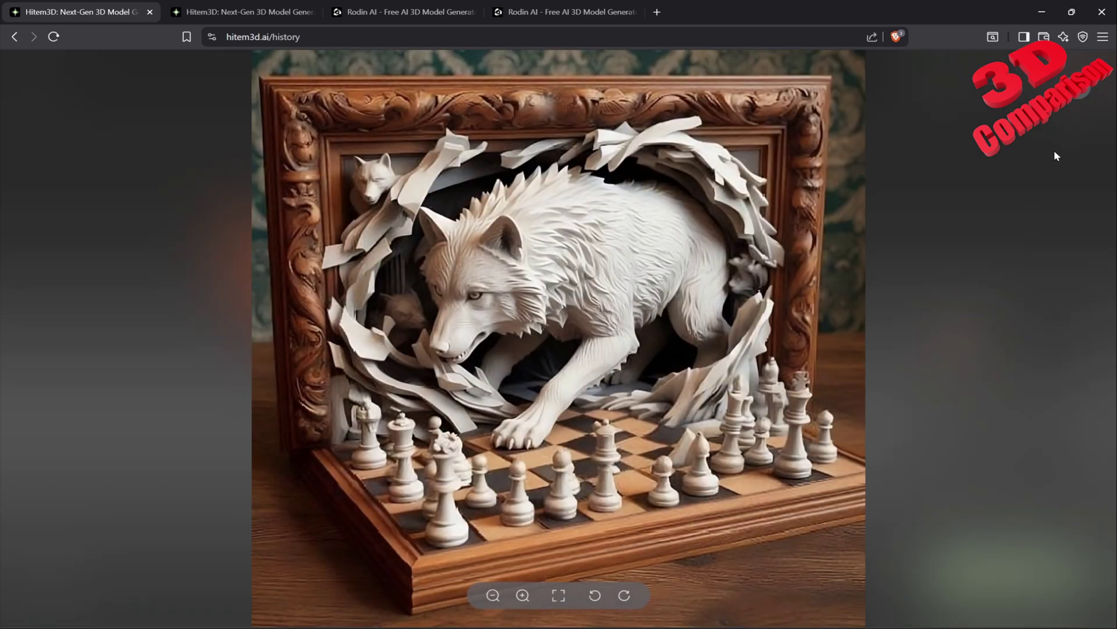
{"action": "left_click", "coordinate": [1079, 98]}
Step: Examine the second Hitem3D result from several angles and compare it with both Rodin Gen-2 results
{"action": "left_click", "coordinate": [259, 14]}
{"action": "left_click_drag", "start_coordinate": [672, 390], "coordinate": [718, 456]}
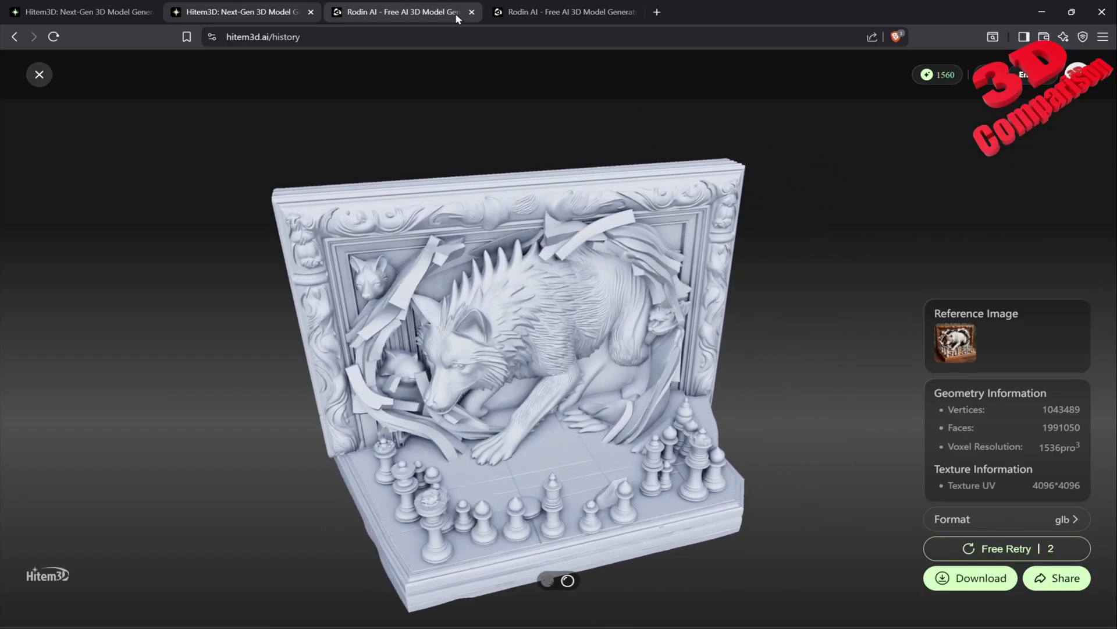
{"action": "left_click", "coordinate": [532, 8]}
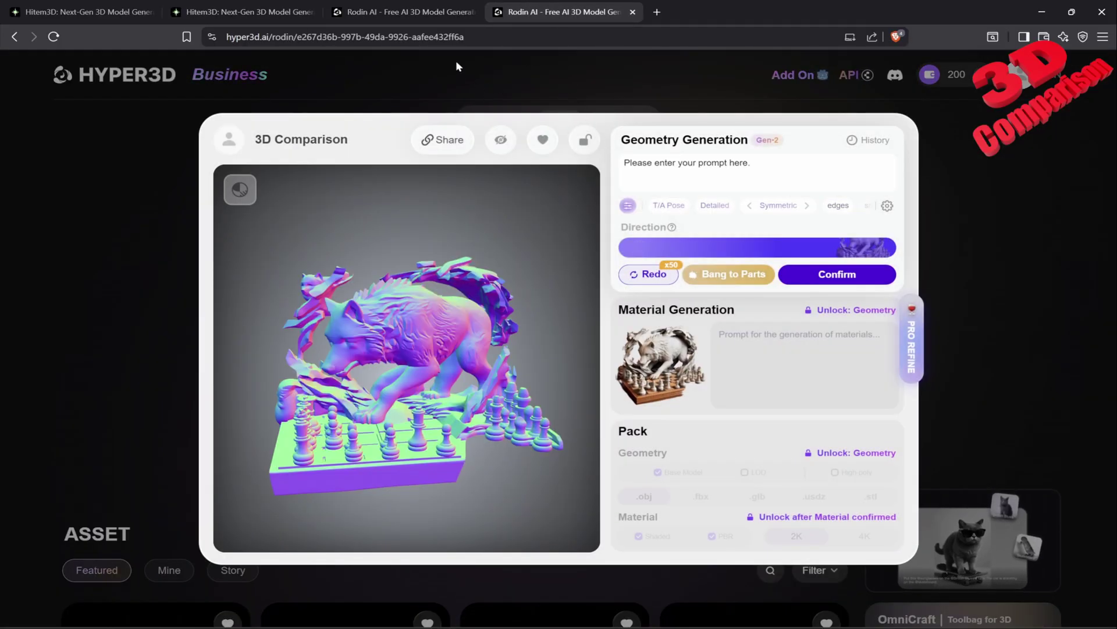
{"action": "left_click", "coordinate": [417, 11]}
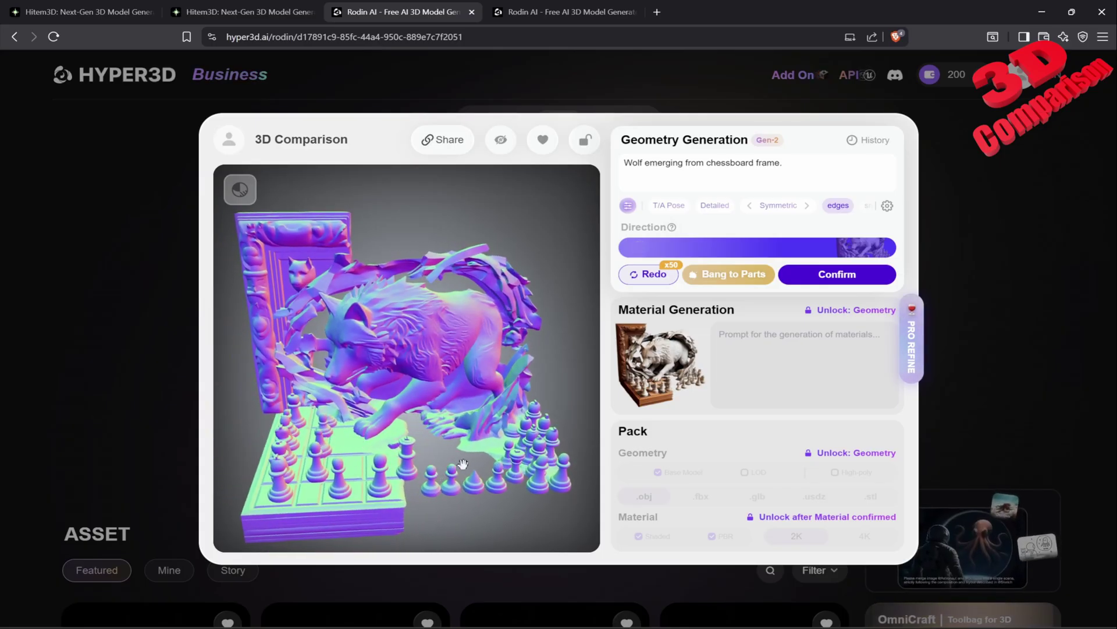
Step: Return to the first Hitem3D result and examine it in both untextured and textured display
{"action": "left_click", "coordinate": [110, 16]}
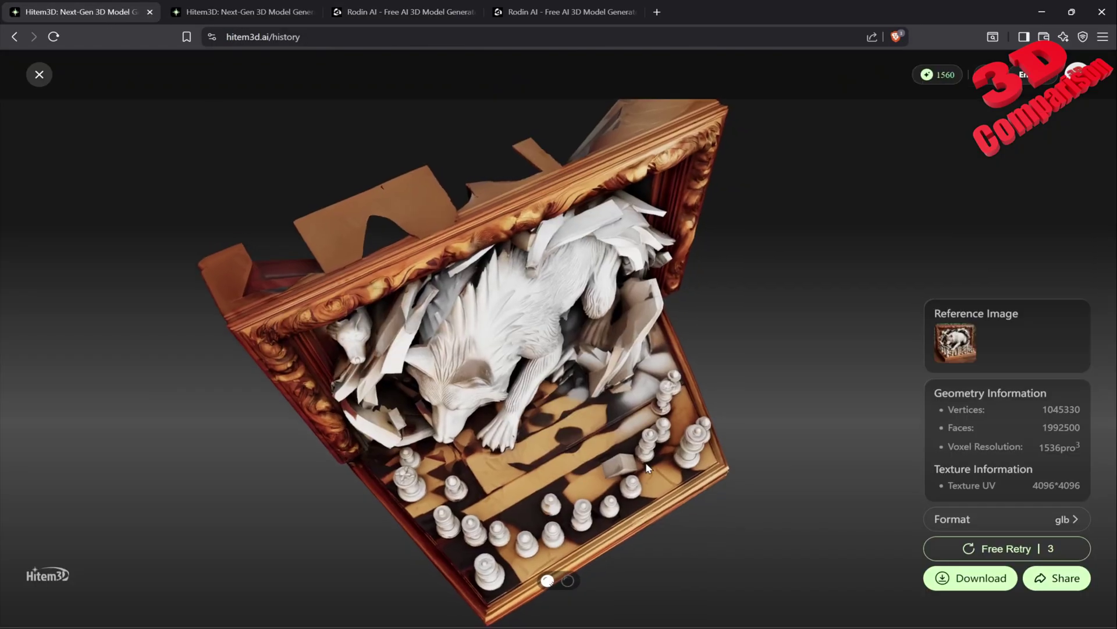
{"action": "left_click", "coordinate": [566, 579]}
{"action": "scroll", "coordinate": [559, 494], "scroll_direction": "up", "scroll_amount": 3}
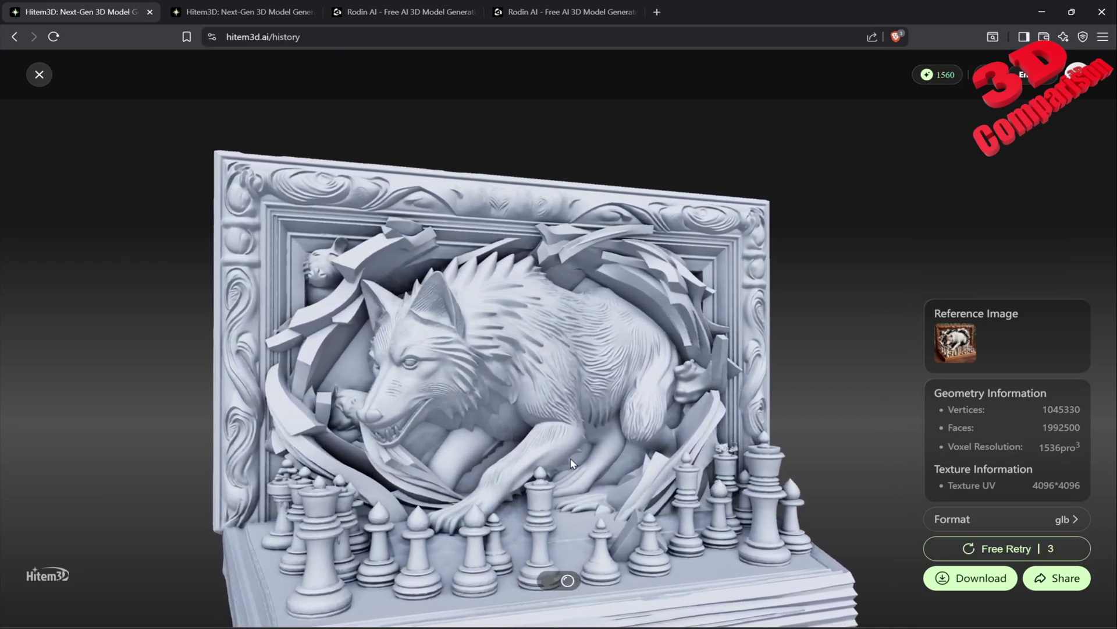
{"action": "scroll", "coordinate": [572, 460], "scroll_direction": "down", "scroll_amount": 3}
{"action": "left_click", "coordinate": [548, 580]}
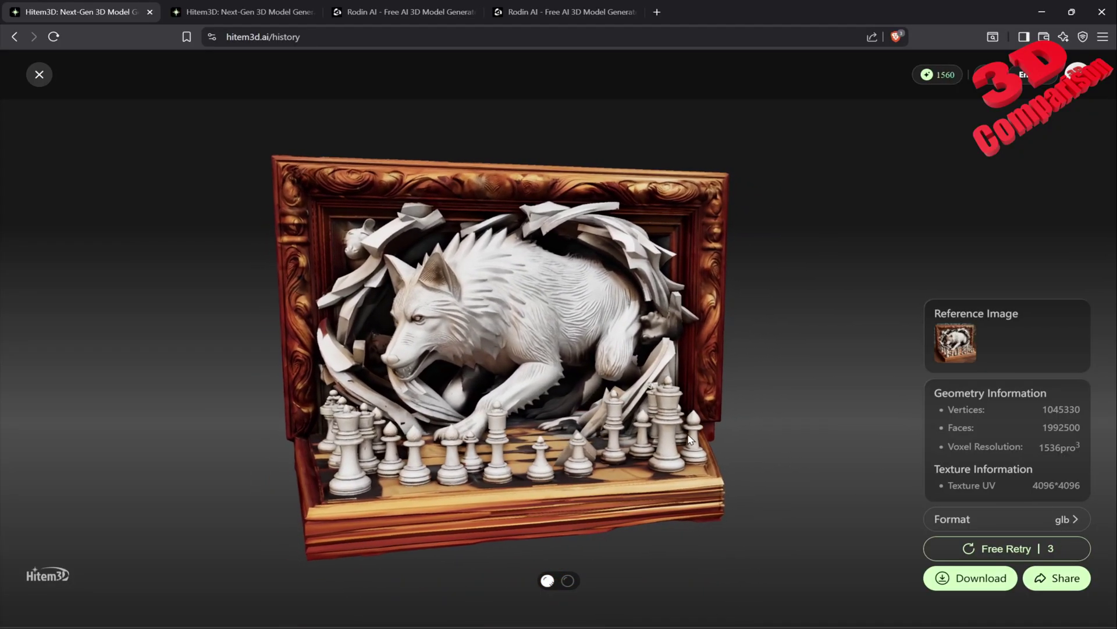
Step: Download the textured Hitem3D model to the Desktop as a GLB file named wolves3
{"action": "left_click", "coordinate": [971, 577]}
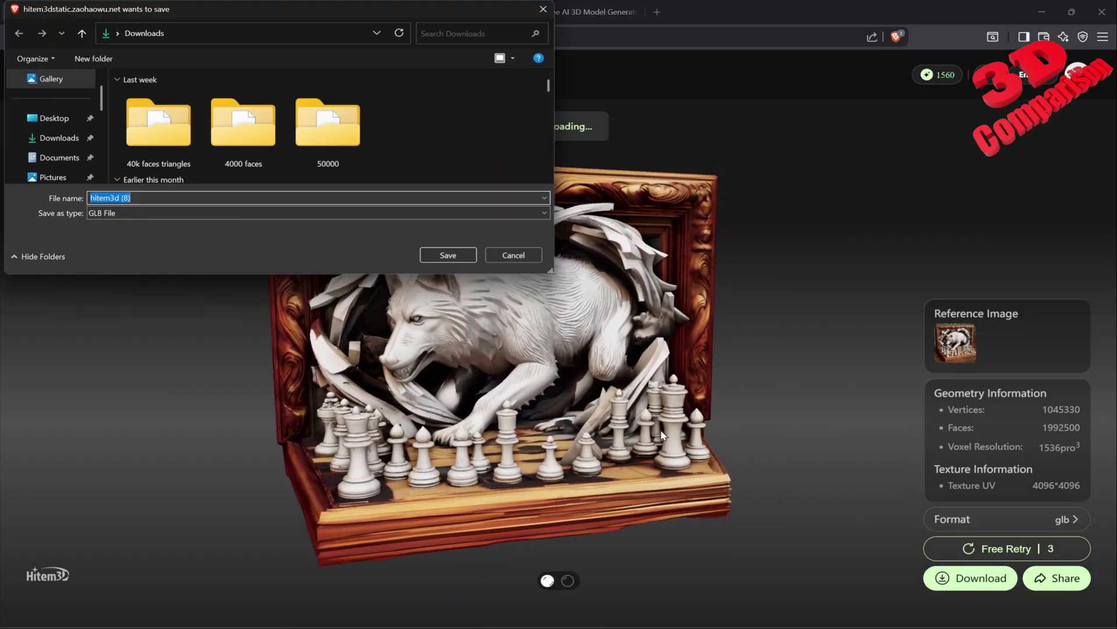
{"action": "left_click", "coordinate": [79, 123]}
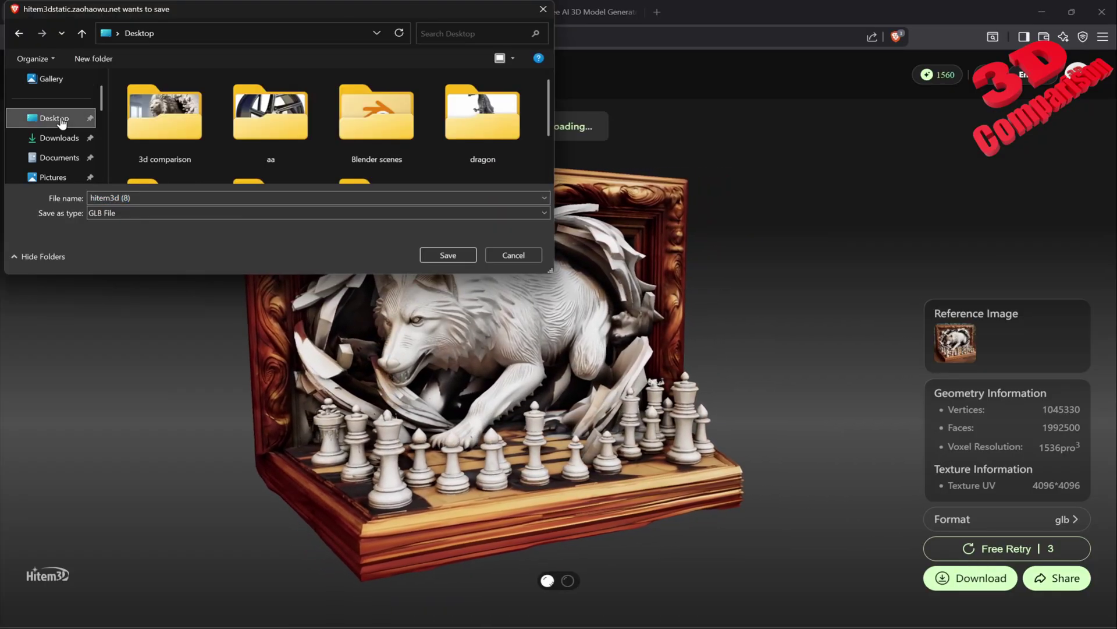
{"action": "type", "text": "wolve"}
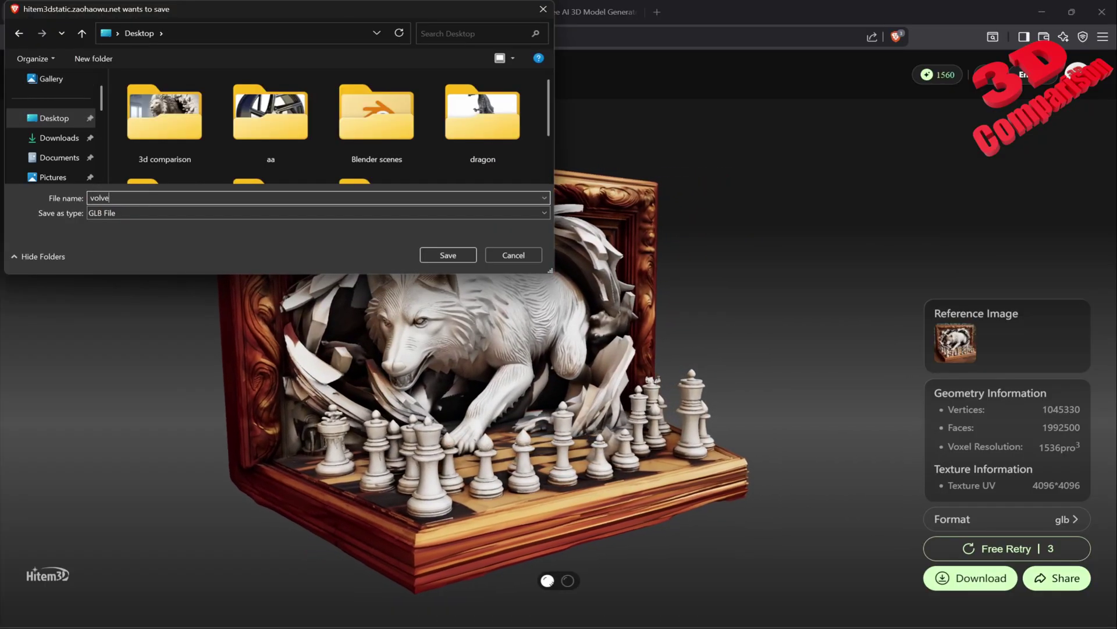
{"action": "type", "text": "s3"}
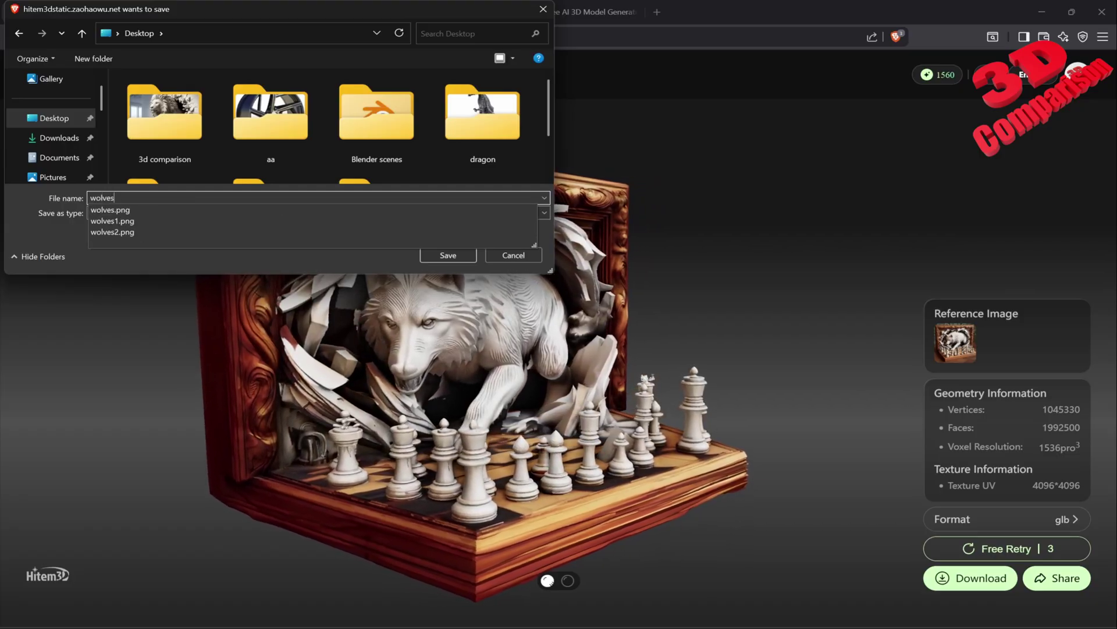
{"action": "key", "text": "Return"}
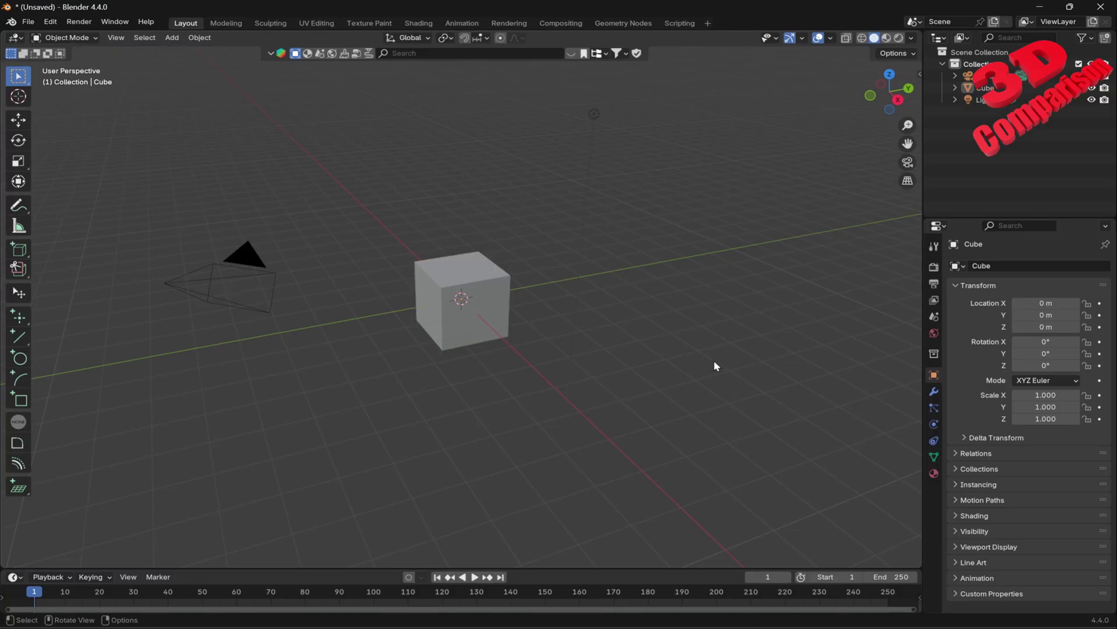
Step: In Blender, delete all default scene objects and import the downloaded wolves3 GLB model from the Desktop
{"action": "key", "text": "a"}
{"action": "key", "text": "Delete"}
{"action": "left_click", "coordinate": [28, 23]}
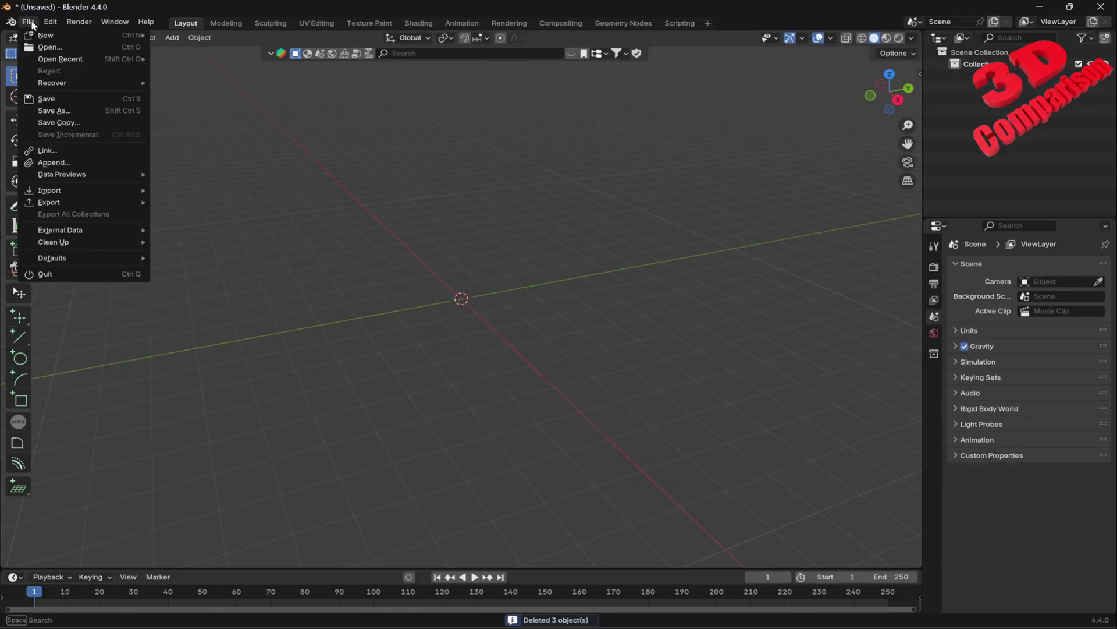
{"action": "mouse_move", "coordinate": [71, 192]}
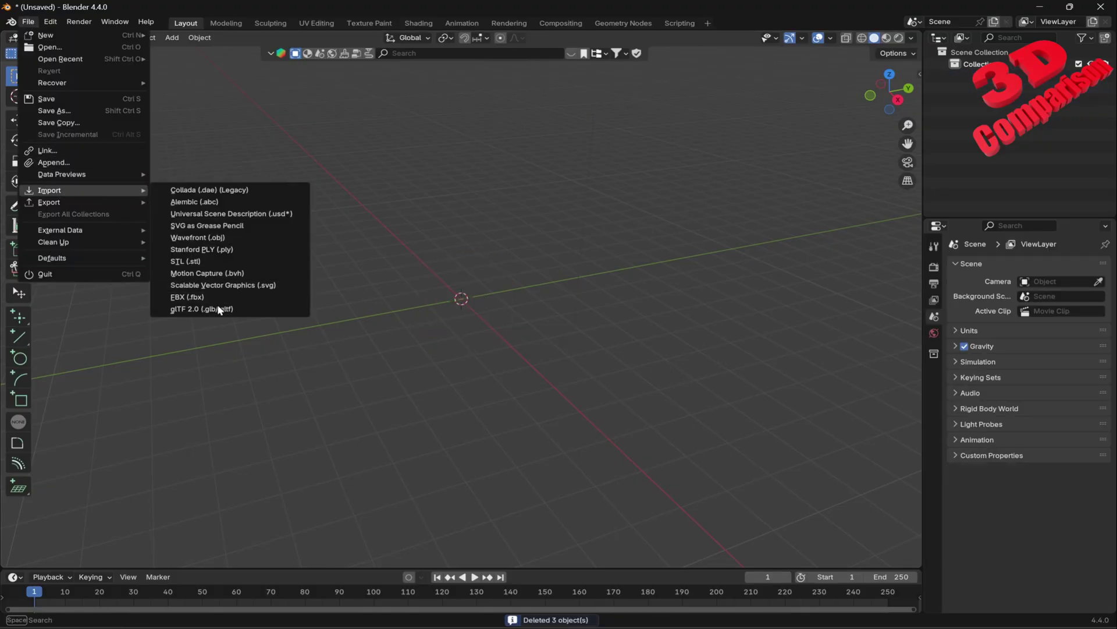
{"action": "left_click", "coordinate": [220, 310]}
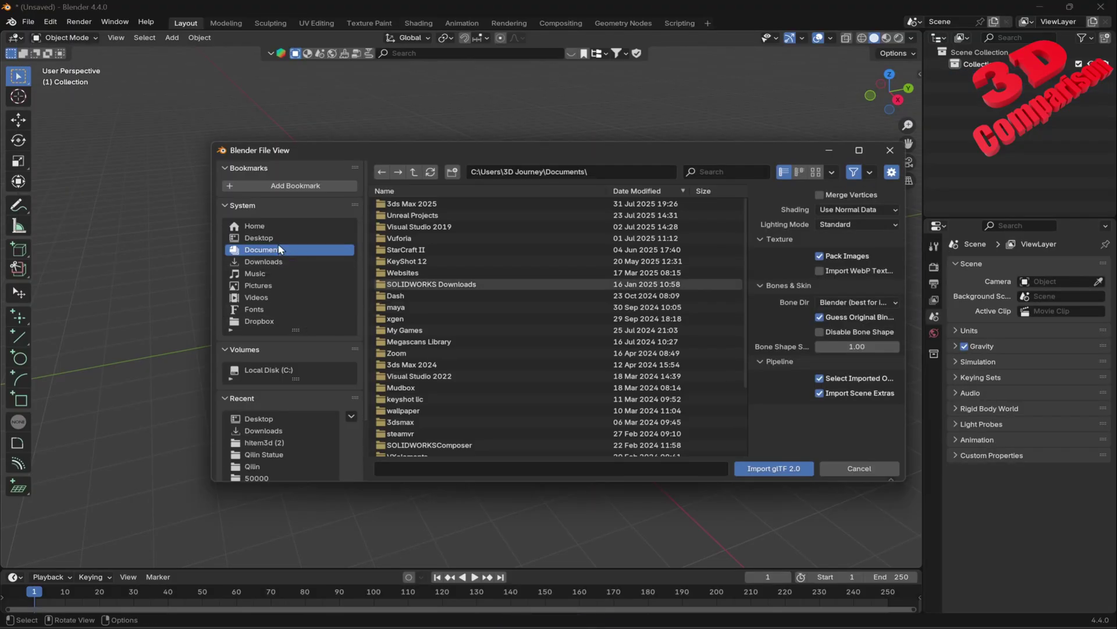
{"action": "left_click", "coordinate": [262, 238]}
{"action": "double_click", "coordinate": [474, 285]}
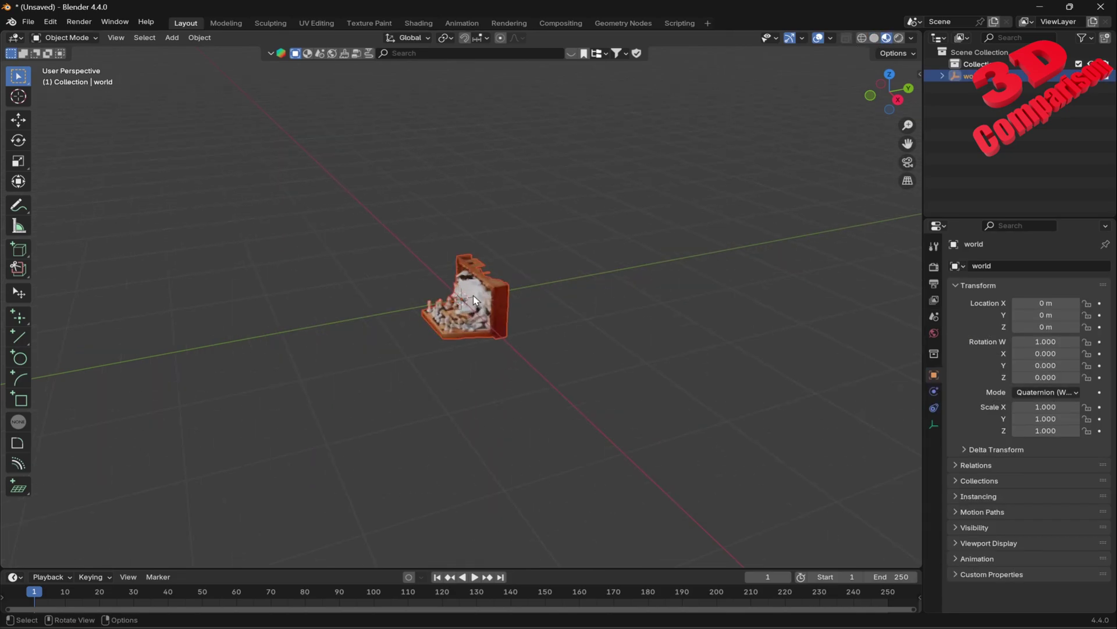
Step: Rotate the imported wolf chessboard model 90 degrees about the global Z axis
{"action": "scroll", "coordinate": [475, 301], "scroll_direction": "up", "scroll_amount": 5}
{"action": "middle_click_drag", "start_coordinate": [474, 301], "coordinate": [573, 344]}
{"action": "scroll", "coordinate": [675, 296], "scroll_direction": "down", "scroll_amount": 3}
{"action": "left_click", "coordinate": [573, 344]}
{"action": "key", "text": "r"}
{"action": "key", "text": "z"}
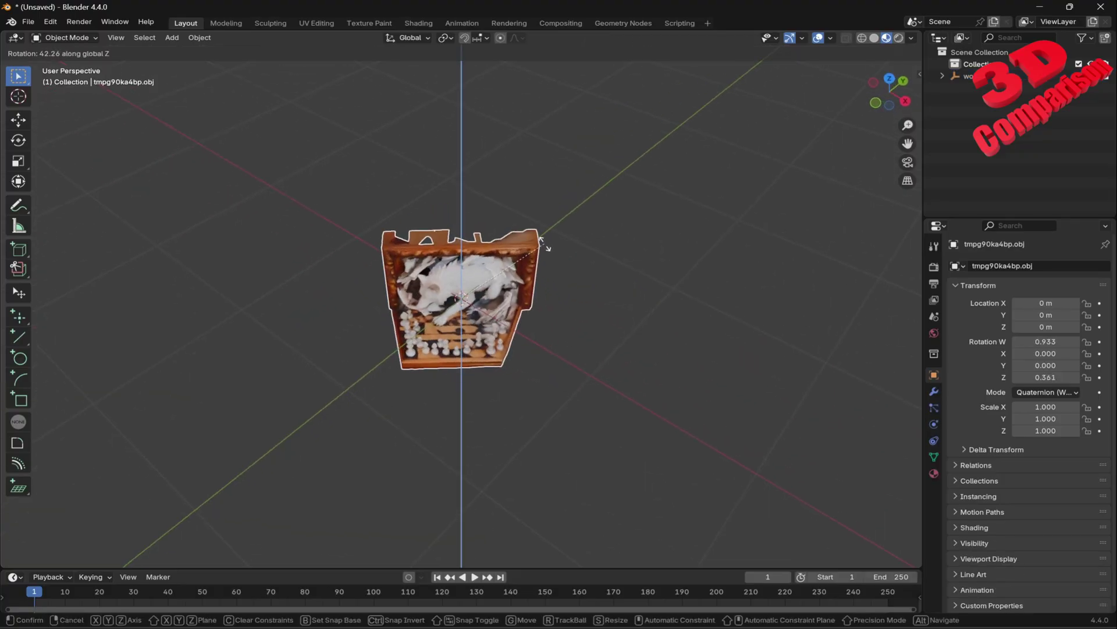
{"action": "type", "text": "90"}
{"action": "key", "text": "Return"}
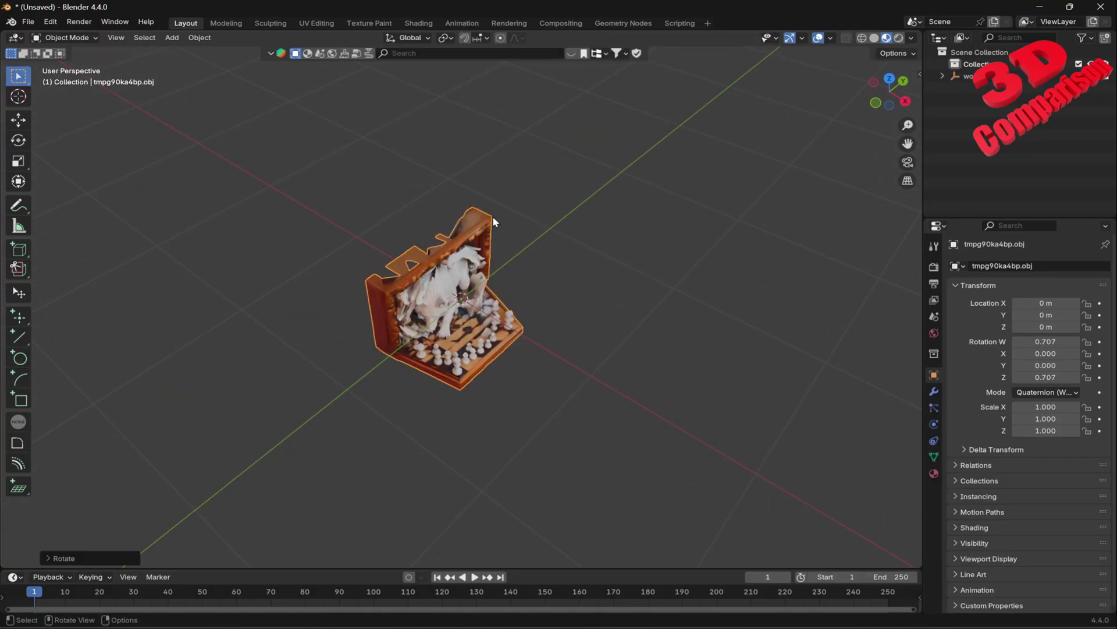
{"action": "middle_click_drag", "start_coordinate": [582, 405], "coordinate": [601, 382]}
{"action": "key", "text": "shift+a"}
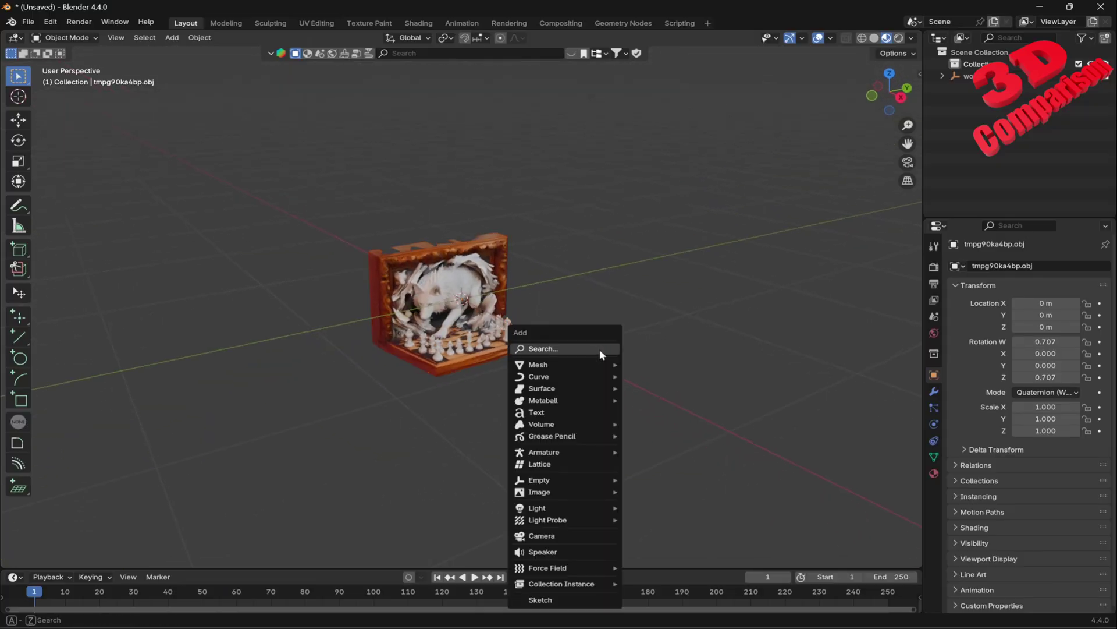
{"action": "mouse_move", "coordinate": [585, 365]}
{"action": "left_click", "coordinate": [662, 376]}
{"action": "scroll", "coordinate": [612, 303], "scroll_direction": "down", "scroll_amount": 3}
{"action": "key", "text": "g"}
{"action": "key", "text": "x"}
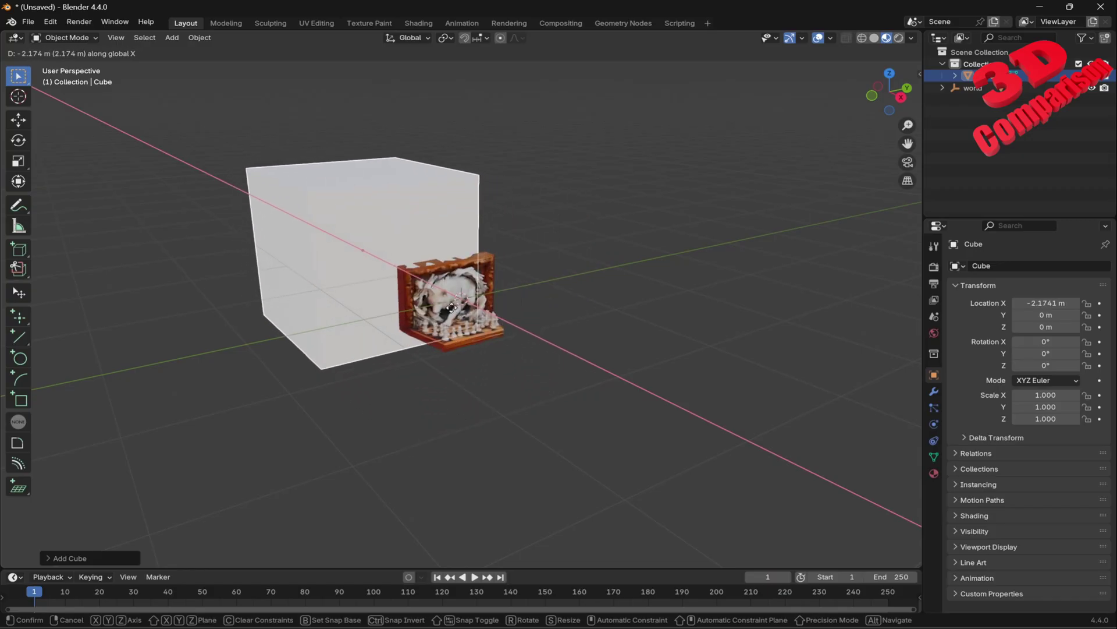
{"action": "key", "text": "Escape"}
{"action": "key", "text": "Delete"}
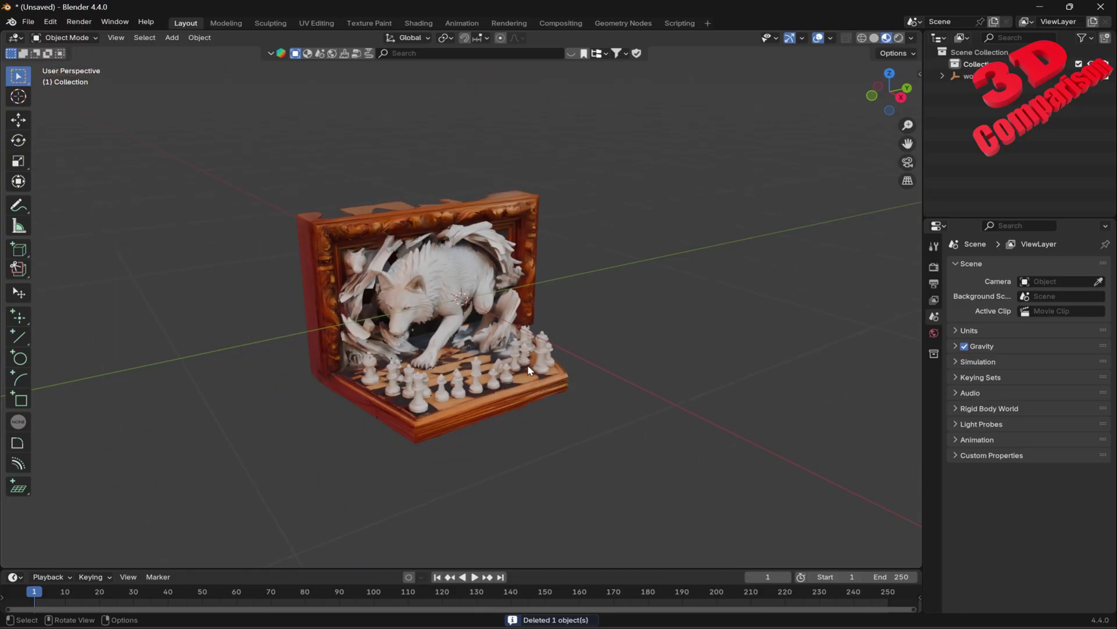
Step: Raise the wolf chessboard model about 0.339 m along Z and examine its chess pieces and board texture up close
{"action": "left_click", "coordinate": [527, 364]}
{"action": "middle_click_drag", "start_coordinate": [528, 364], "coordinate": [684, 282]}
{"action": "scroll", "coordinate": [606, 311], "scroll_direction": "up", "scroll_amount": 7}
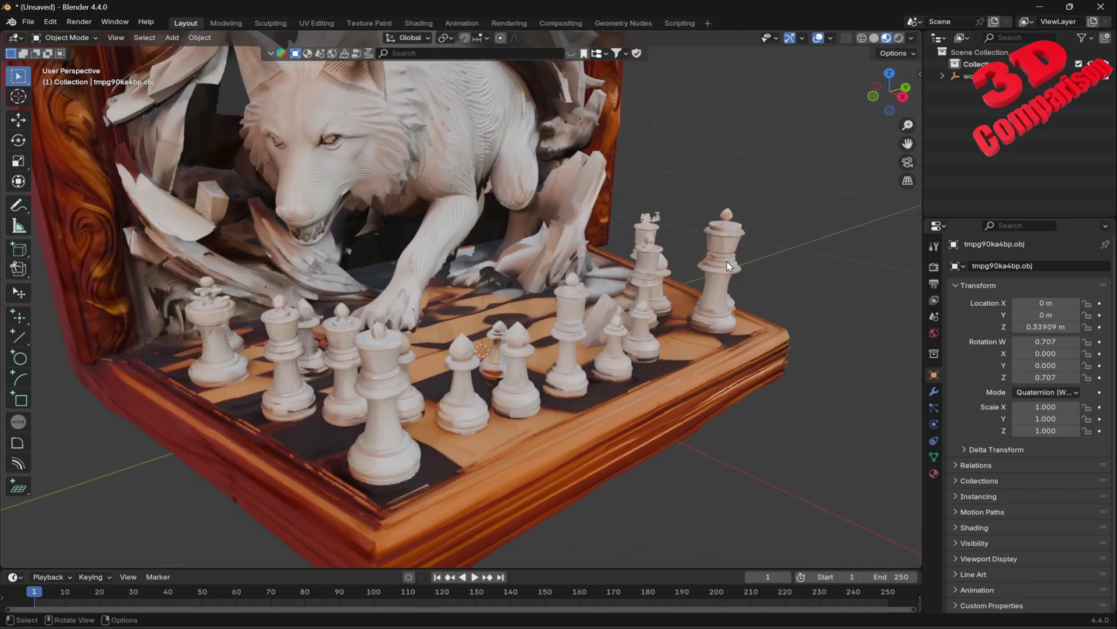
{"action": "scroll", "coordinate": [731, 266], "scroll_direction": "down", "scroll_amount": 5}
Step: Search the asset library for chess and place the Chess World Championship 2021 set beside the wolf chessboard
{"action": "middle_click_drag", "start_coordinate": [482, 154], "coordinate": [406, 70]}
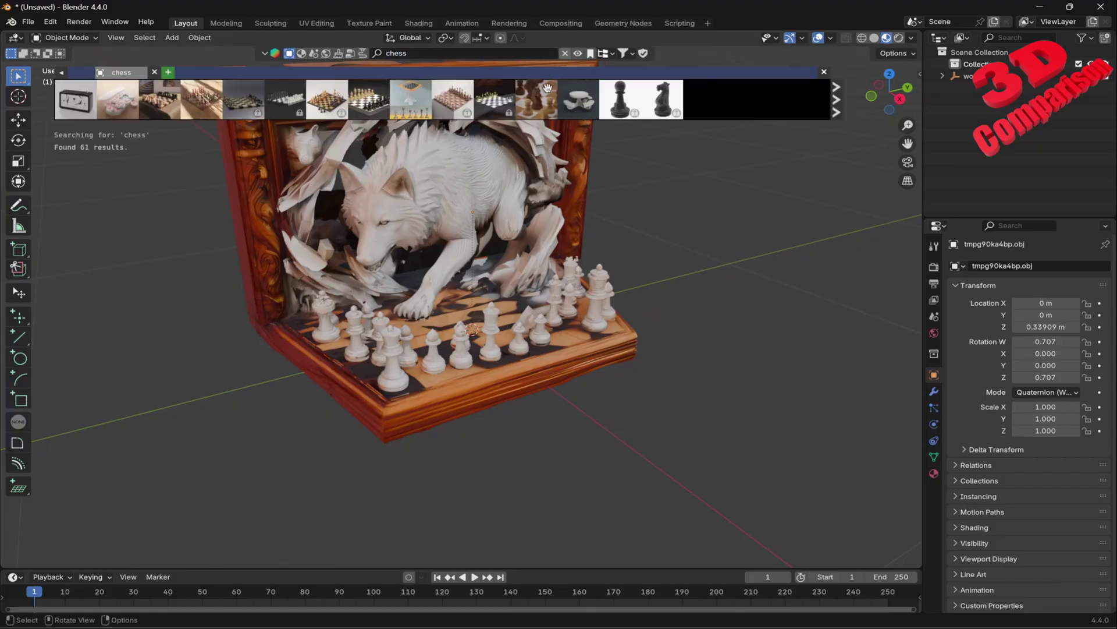
{"action": "mouse_move", "coordinate": [535, 110]}
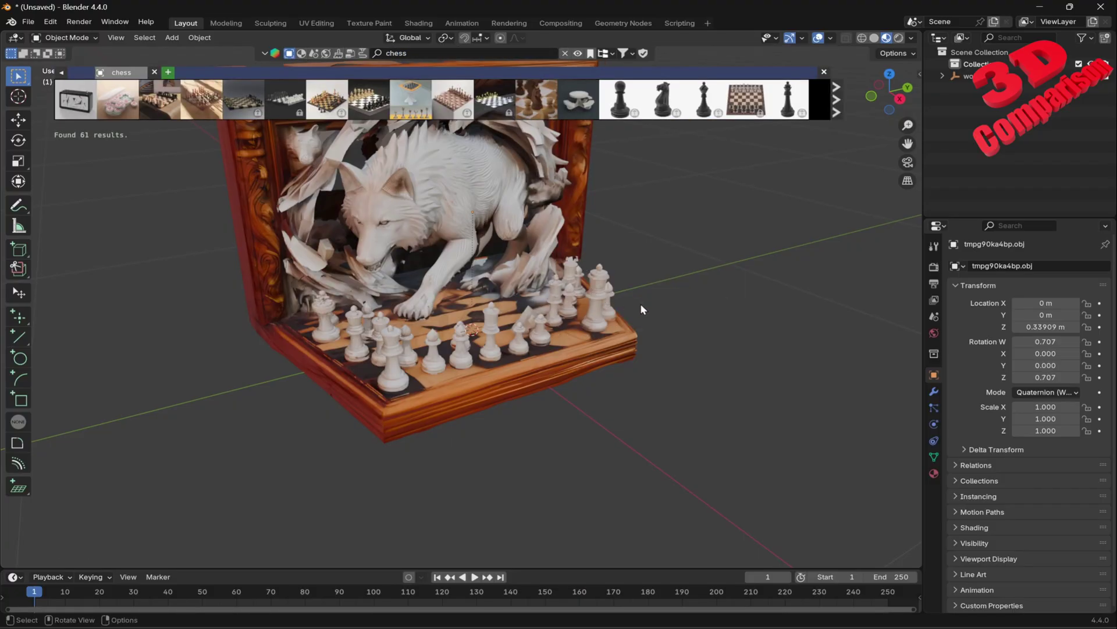
{"action": "mouse_move", "coordinate": [184, 106]}
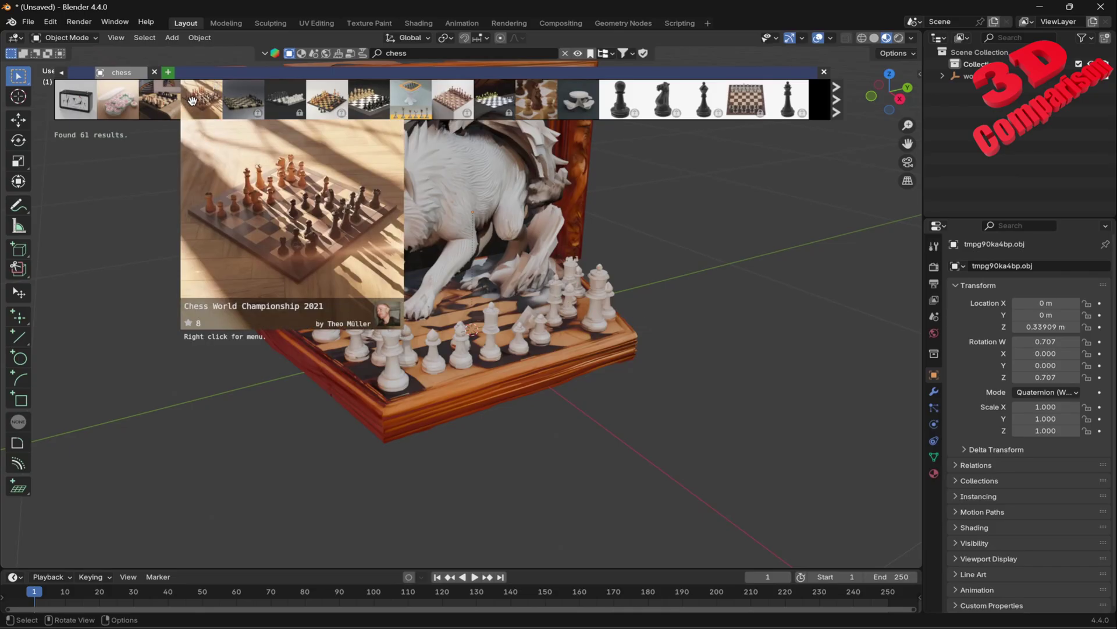
{"action": "left_click_drag", "start_coordinate": [193, 101], "coordinate": [768, 333]}
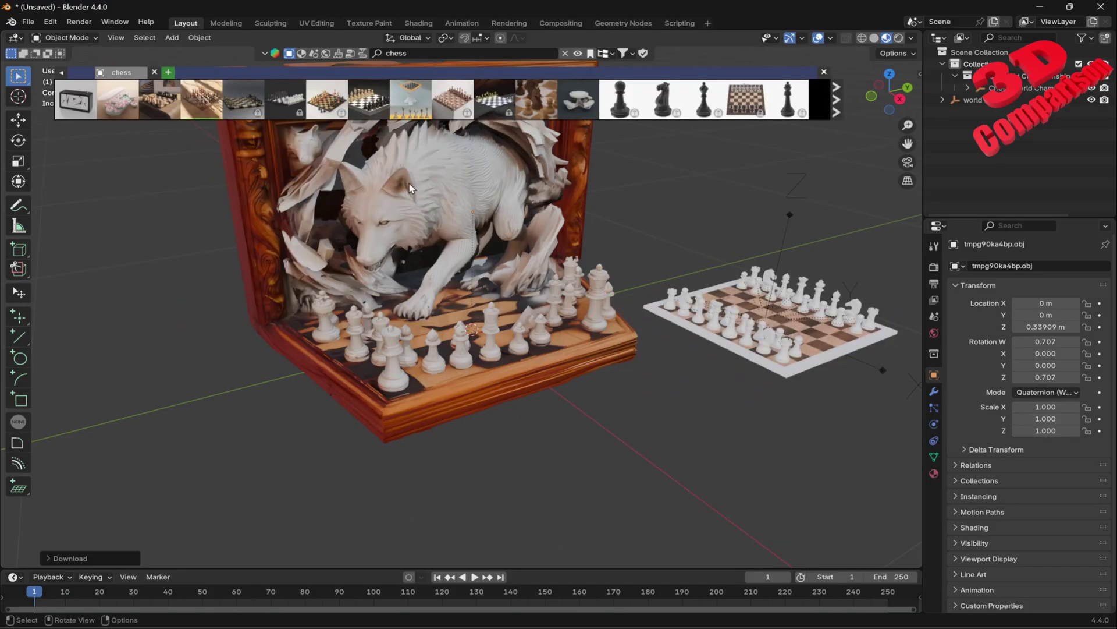
Step: Add the chess set with black marble pieces on the wolf chessboard's other side and examine its pieces up close
{"action": "mouse_move", "coordinate": [370, 109]}
{"action": "left_click_drag", "start_coordinate": [370, 109], "coordinate": [187, 460]}
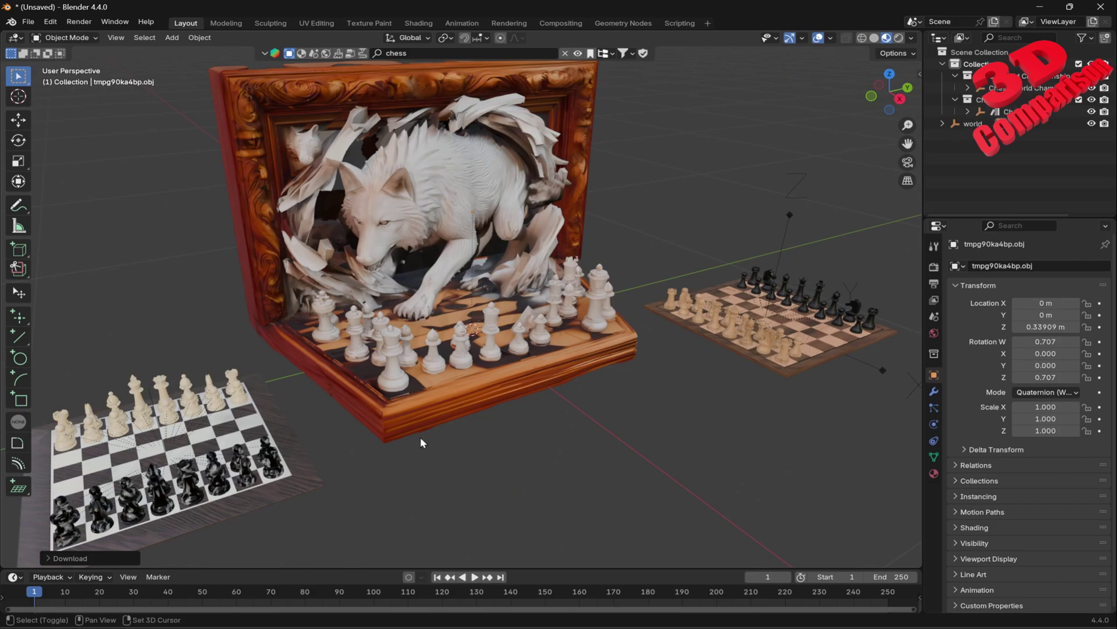
{"action": "key", "text": "KP_Decimal"}
{"action": "scroll", "coordinate": [497, 298], "scroll_direction": "up", "scroll_amount": 6}
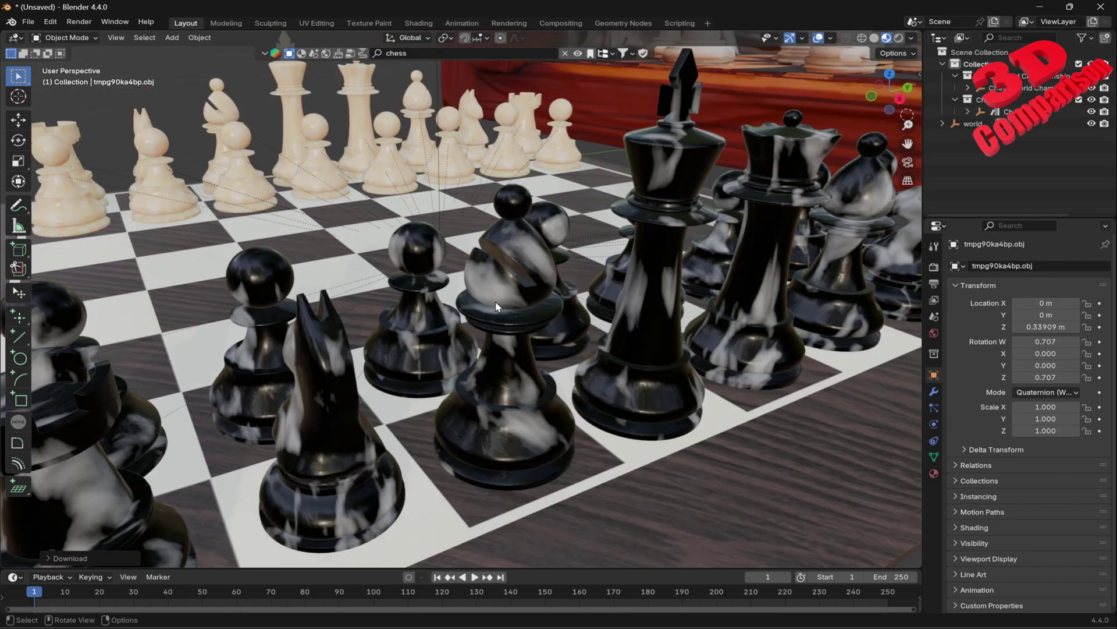
{"action": "scroll", "coordinate": [496, 307], "scroll_direction": "down", "scroll_amount": 8}
{"action": "middle_click_drag", "start_coordinate": [496, 307], "coordinate": [552, 324]}
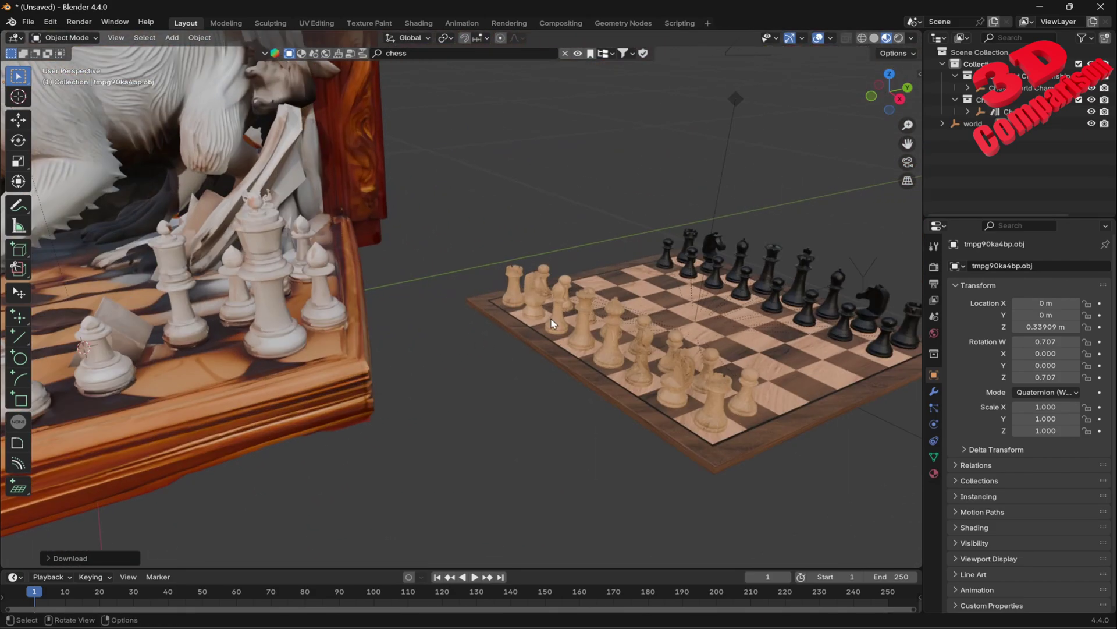
Step: Duplicate the light wooden corner rook of the Chess World Championship set and move the copy about -0.354 m along Y
{"action": "scroll", "coordinate": [552, 324], "scroll_direction": "up", "scroll_amount": 2}
{"action": "left_click", "coordinate": [531, 302]}
{"action": "scroll", "coordinate": [531, 302], "scroll_direction": "down", "scroll_amount": 2}
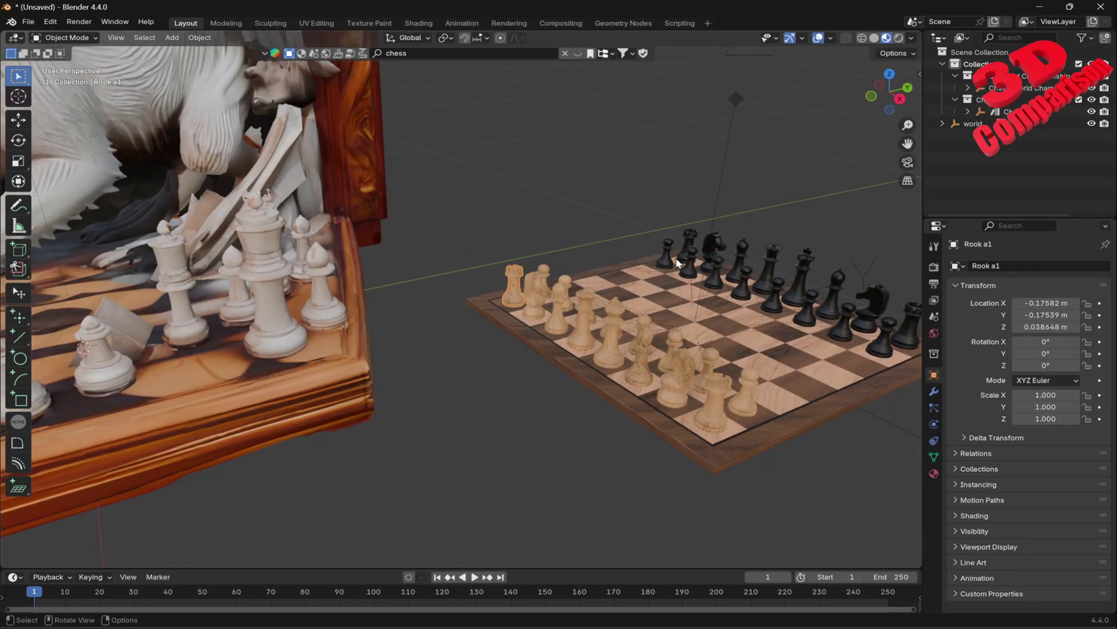
{"action": "key", "text": "shift+d"}
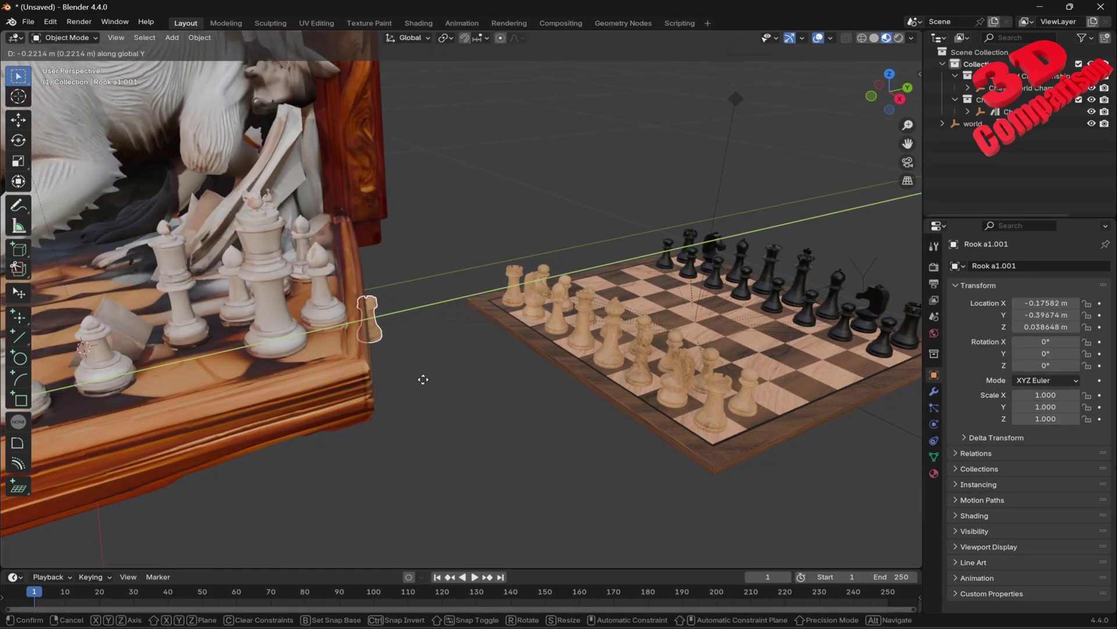
{"action": "left_click", "coordinate": [336, 419]}
Step: Scale the rook copy uniformly to about 2.51 and raise it along Z to about 0.197 m
{"action": "scroll", "coordinate": [381, 377], "scroll_direction": "down", "scroll_amount": 3}
{"action": "key", "text": "s"}
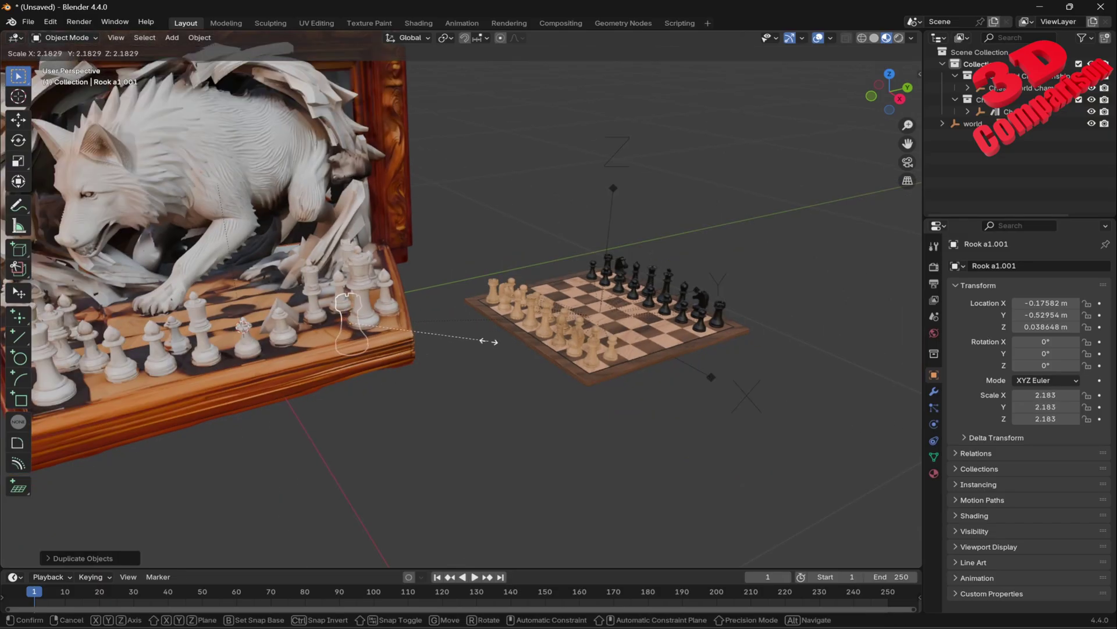
{"action": "left_click", "coordinate": [512, 336]}
{"action": "key", "text": "g"}
{"action": "key", "text": "z"}
{"action": "left_click", "coordinate": [466, 271]}
Step: Move the rook copy along X and Z so it overlaps the tall chess piece at the wolf board's corner
{"action": "middle_click_drag", "start_coordinate": [466, 271], "coordinate": [524, 303]}
{"action": "key", "text": "g"}
{"action": "key", "text": "x"}
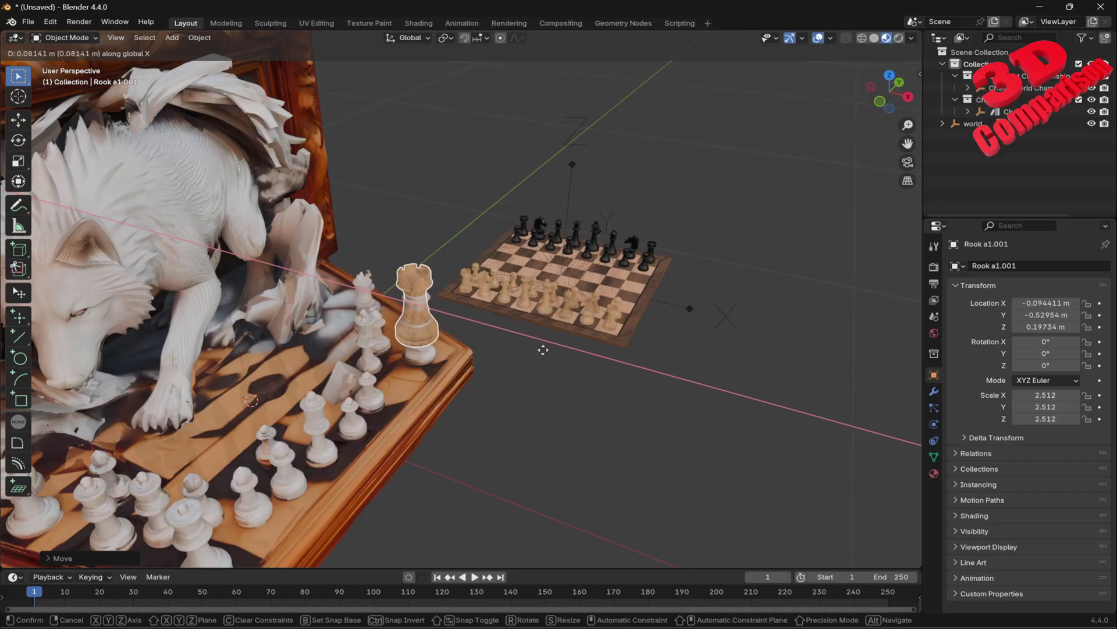
{"action": "key", "text": "z"}
{"action": "left_click", "coordinate": [547, 370]}
{"action": "middle_click_drag", "start_coordinate": [547, 370], "coordinate": [476, 225]}
Step: Inspect the wolf chessboard's mesh in Edit Mode around the overlapping rook, and return to Object Mode
{"action": "left_click", "coordinate": [476, 224]}
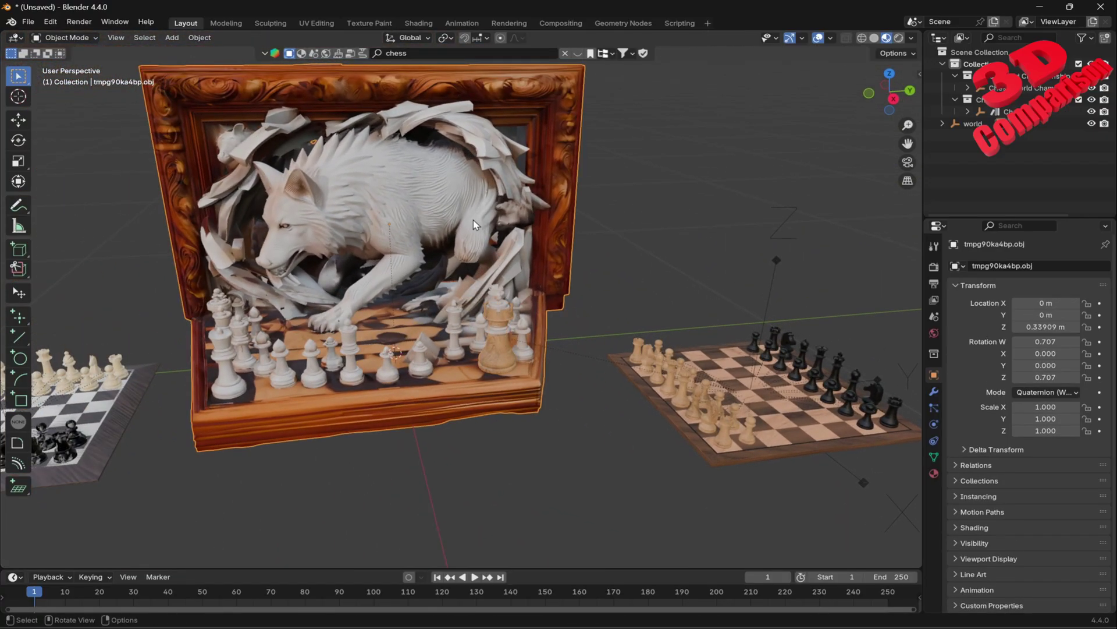
{"action": "key", "text": "Tab"}
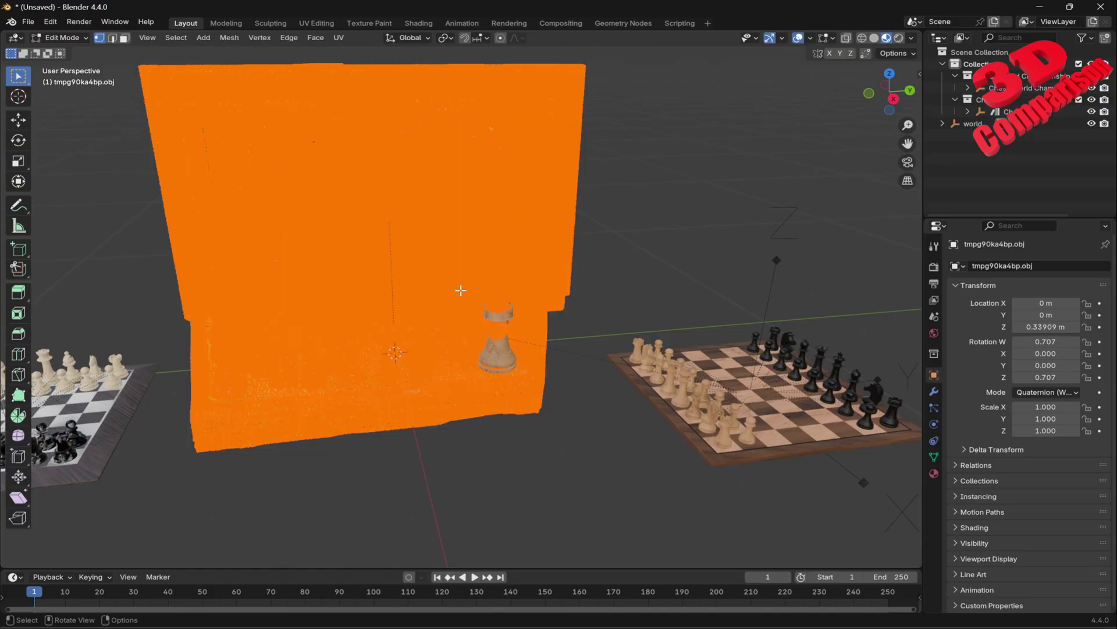
{"action": "scroll", "coordinate": [461, 290], "scroll_direction": "up", "scroll_amount": 8}
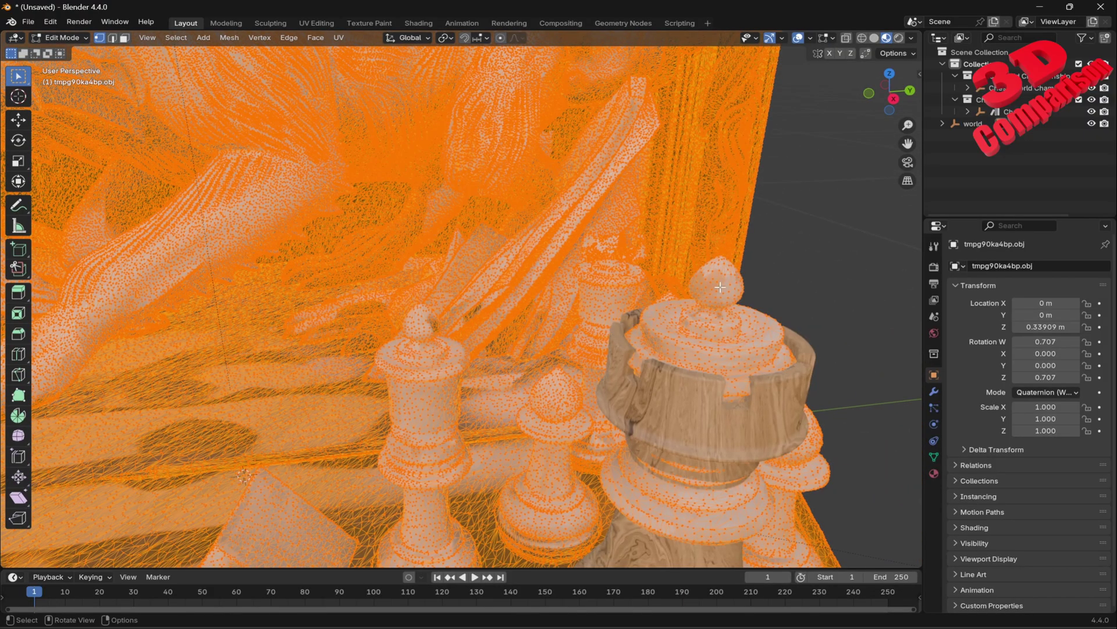
{"action": "key", "text": "Tab"}
{"action": "scroll", "coordinate": [720, 287], "scroll_direction": "down", "scroll_amount": 6}
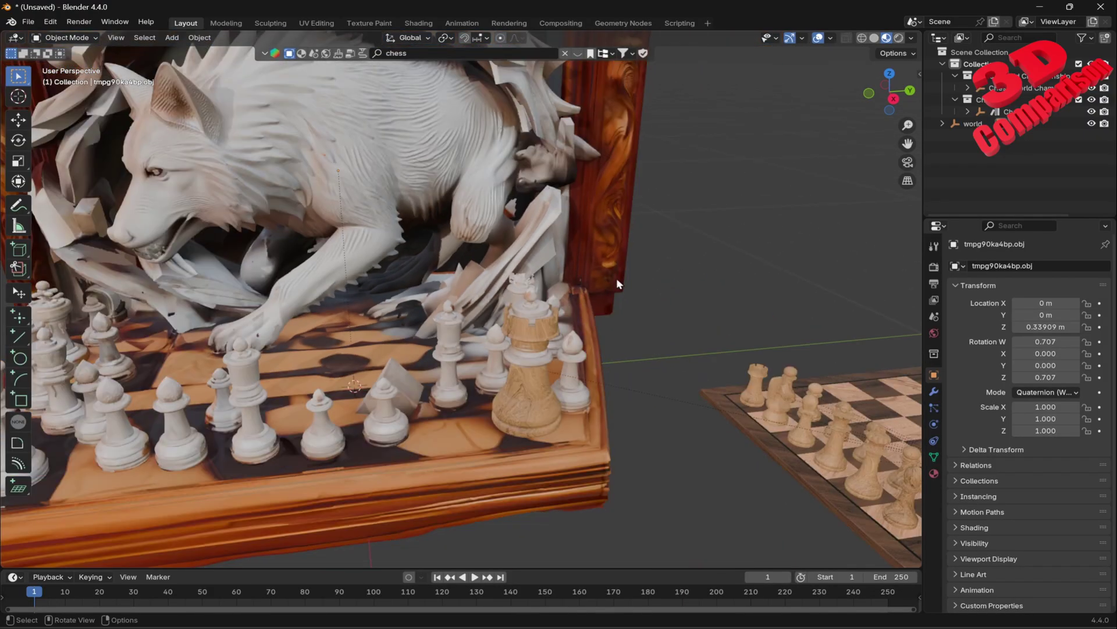
Step: Examine the textured wolf chessboard from several angles, comparing its pieces with the rook and inspecting the wolf's head
{"action": "scroll", "coordinate": [617, 297], "scroll_direction": "down", "scroll_amount": 5}
{"action": "middle_click_drag", "start_coordinate": [616, 313], "coordinate": [463, 306]}
{"action": "scroll", "coordinate": [465, 314], "scroll_direction": "up", "scroll_amount": 4}
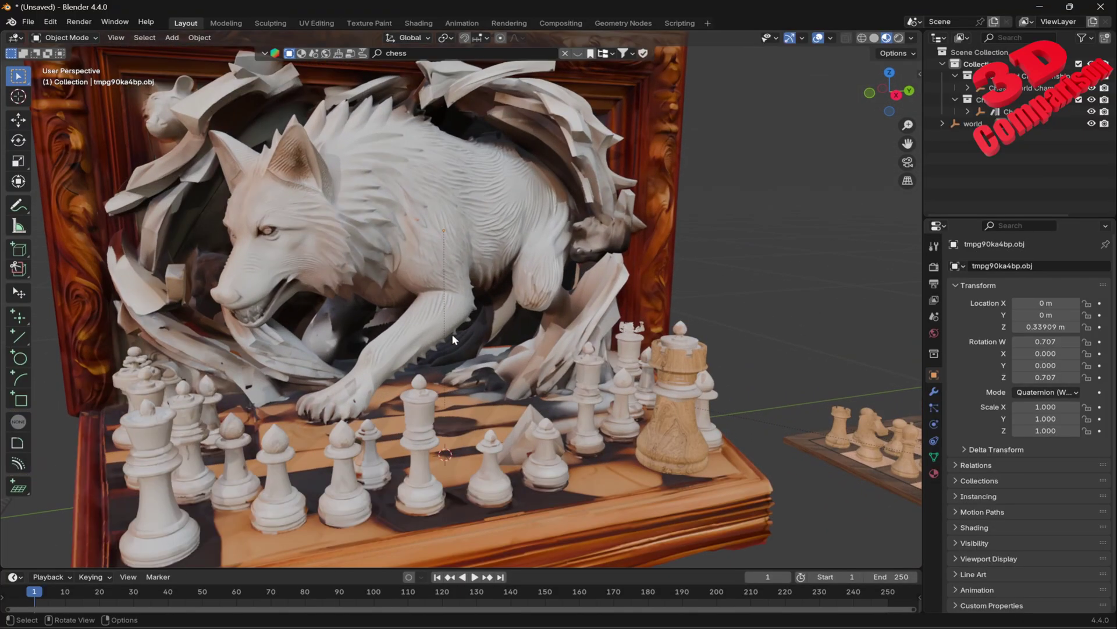
{"action": "scroll", "coordinate": [452, 336], "scroll_direction": "down", "scroll_amount": 3}
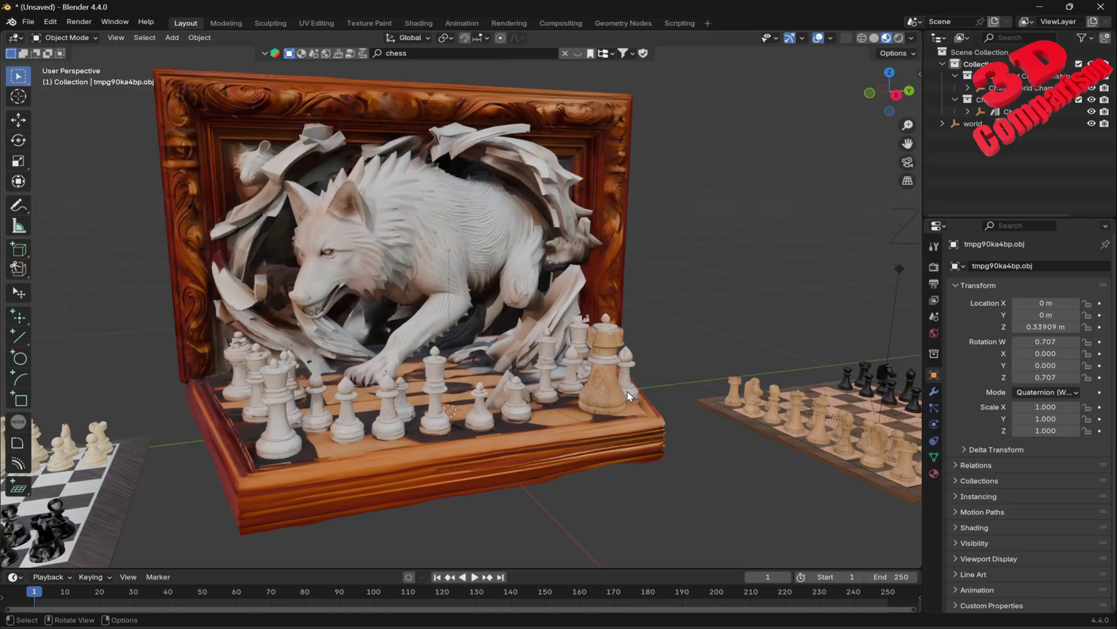
{"action": "scroll", "coordinate": [510, 267], "scroll_direction": "down", "scroll_amount": 2}
{"action": "middle_click_drag", "start_coordinate": [565, 373], "coordinate": [515, 301]}
{"action": "scroll", "coordinate": [417, 264], "scroll_direction": "up", "scroll_amount": 3}
{"action": "middle_click_drag", "start_coordinate": [416, 264], "coordinate": [524, 268]}
{"action": "scroll", "coordinate": [594, 274], "scroll_direction": "up", "scroll_amount": 3}
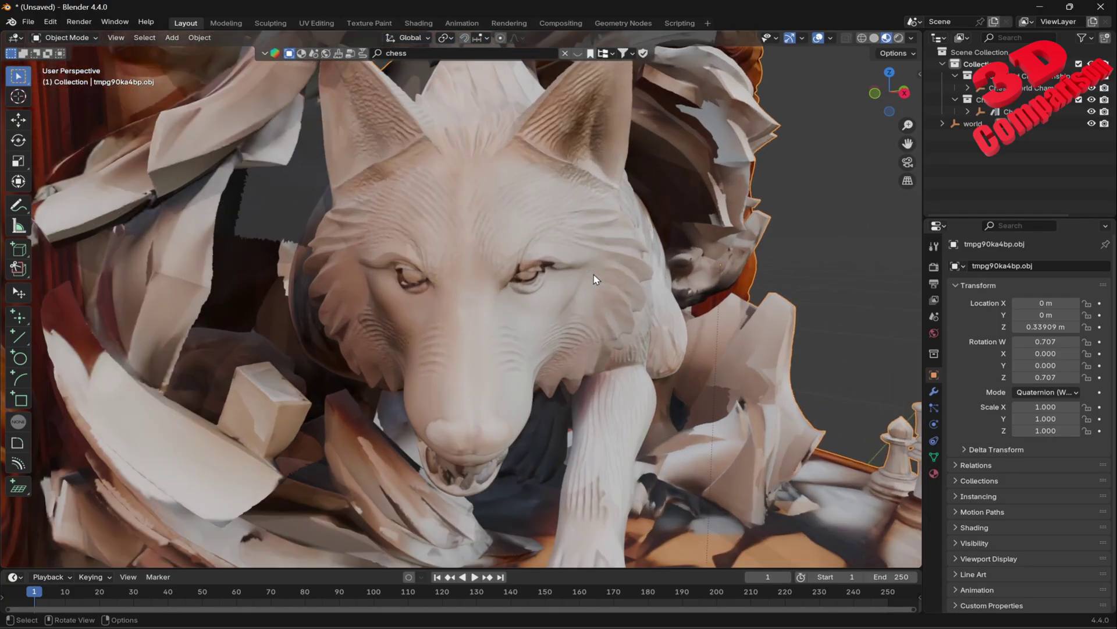
{"action": "scroll", "coordinate": [633, 291], "scroll_direction": "up", "scroll_amount": 2}
{"action": "middle_click_drag", "start_coordinate": [633, 291], "coordinate": [607, 392]}
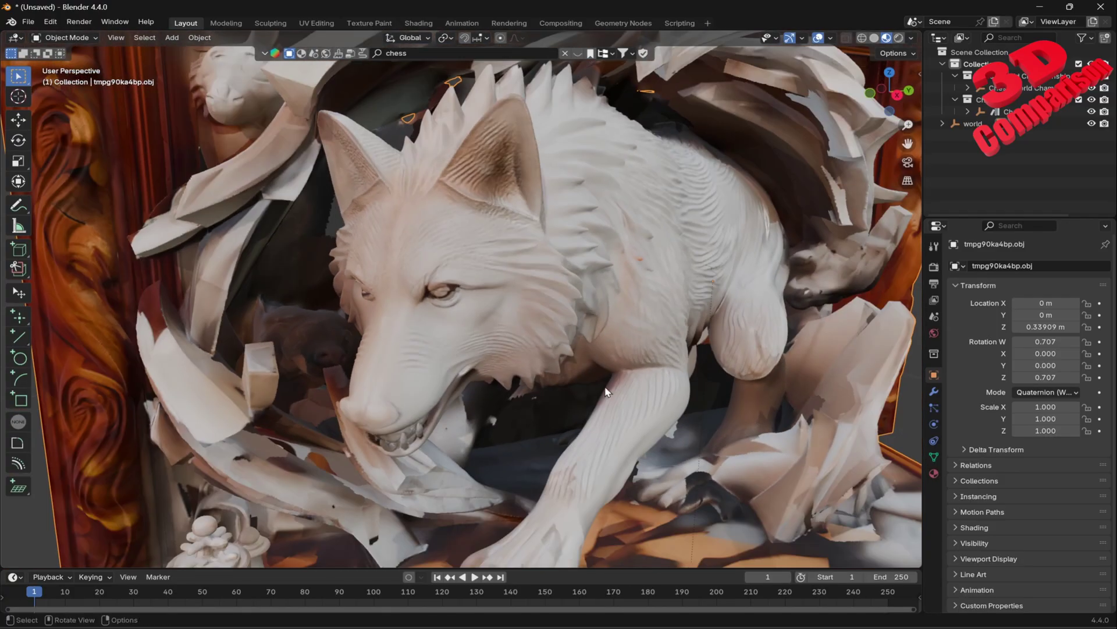
Step: Examine the wolf, frame and chess piece geometry in solid shading, and restore the material preview display
{"action": "left_click", "coordinate": [874, 38]}
{"action": "scroll", "coordinate": [548, 297], "scroll_direction": "down", "scroll_amount": 5}
{"action": "middle_click_drag", "start_coordinate": [606, 340], "coordinate": [445, 414]}
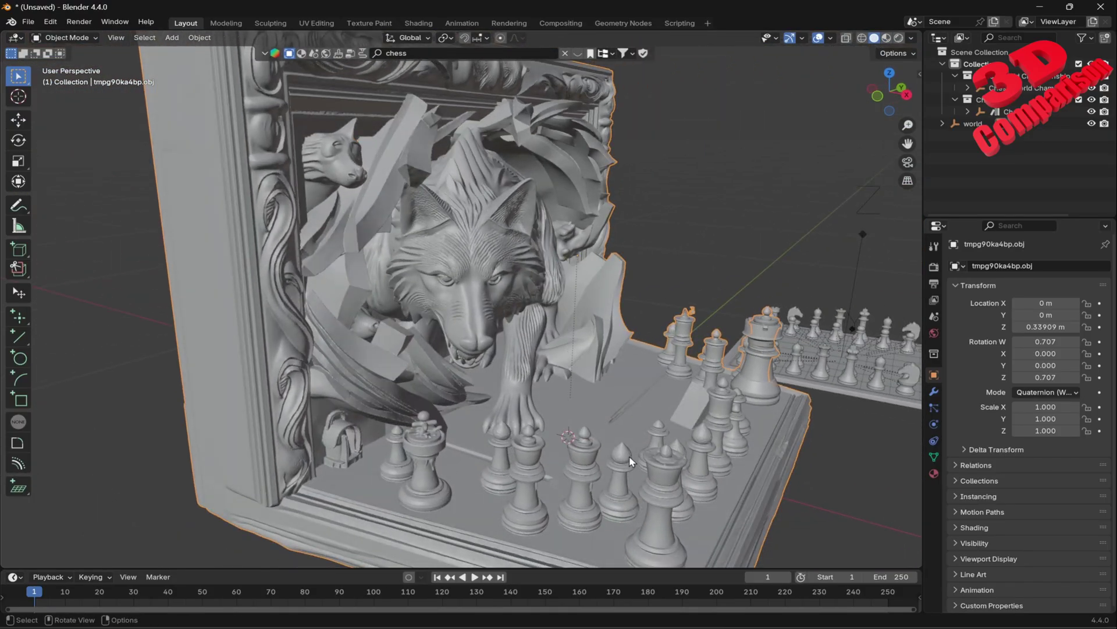
{"action": "middle_click_drag", "start_coordinate": [516, 283], "coordinate": [471, 174]}
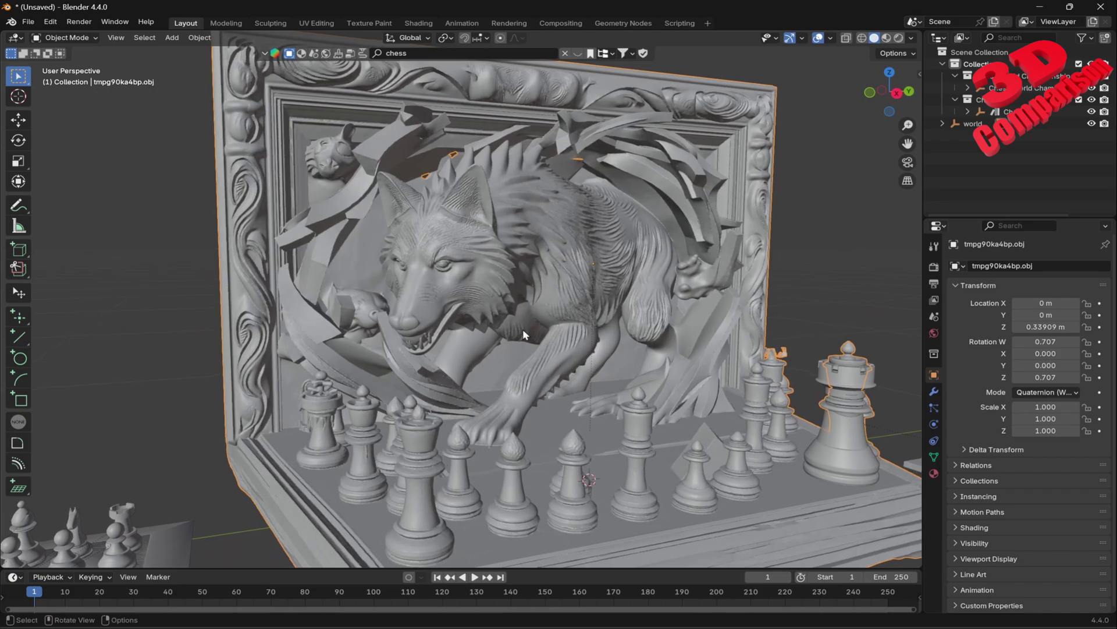
{"action": "scroll", "coordinate": [458, 298], "scroll_direction": "up", "scroll_amount": 6}
{"action": "middle_click_drag", "start_coordinate": [488, 234], "coordinate": [468, 297]}
{"action": "scroll", "coordinate": [579, 338], "scroll_direction": "down", "scroll_amount": 7}
{"action": "middle_click_drag", "start_coordinate": [555, 312], "coordinate": [541, 318]}
{"action": "scroll", "coordinate": [542, 317], "scroll_direction": "up", "scroll_amount": 2}
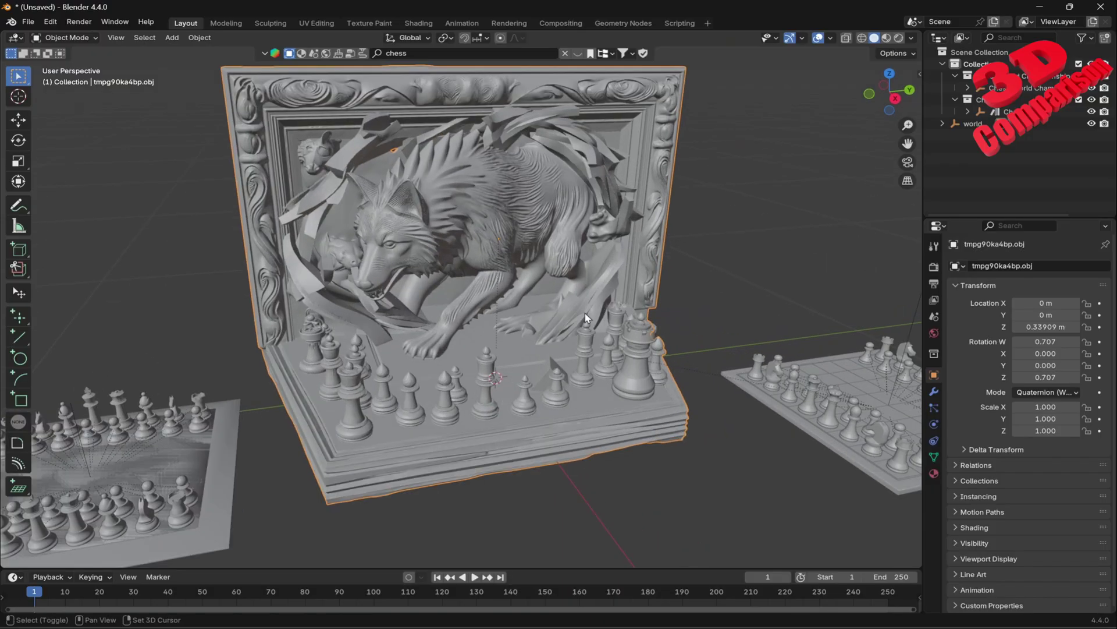
{"action": "left_click", "coordinate": [886, 38]}
{"action": "middle_click_drag", "start_coordinate": [714, 229], "coordinate": [637, 288]}
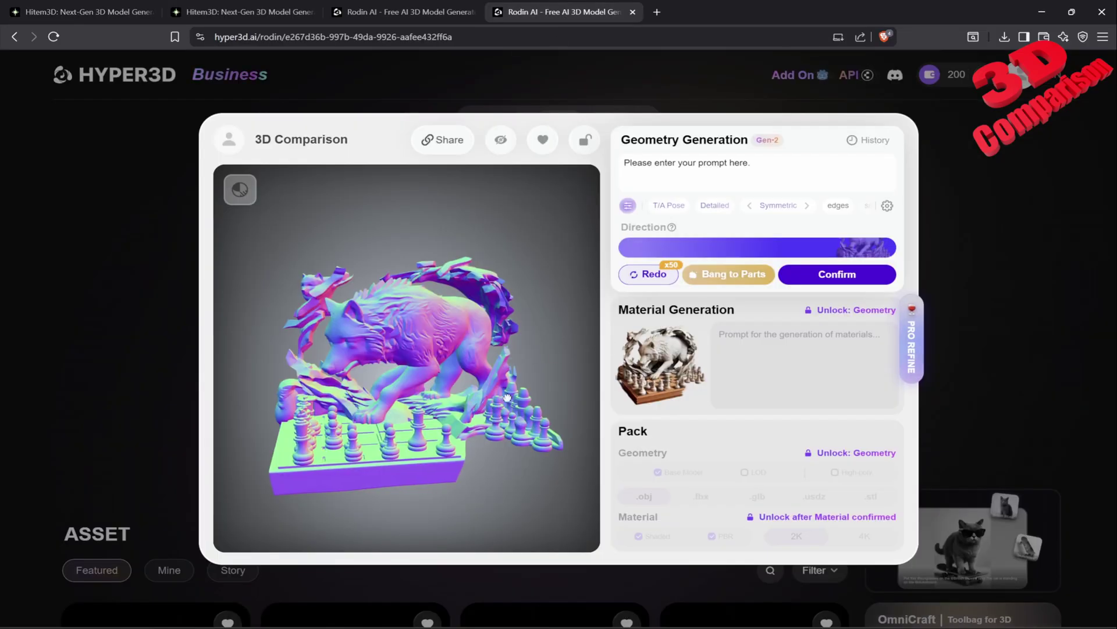
Step: Switch to the Rodin page in the browser and examine the Gen-2 wolf chessboard geometry and its Bang to Parts option
{"action": "scroll", "coordinate": [519, 396], "scroll_direction": "up", "scroll_amount": 5}
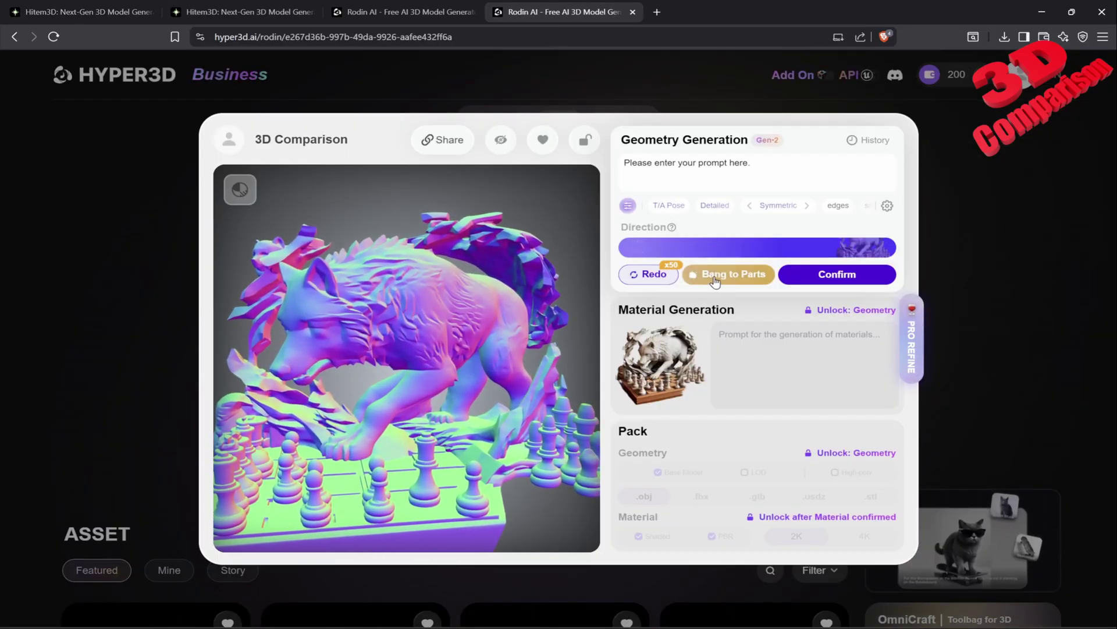
{"action": "left_click", "coordinate": [716, 275]}
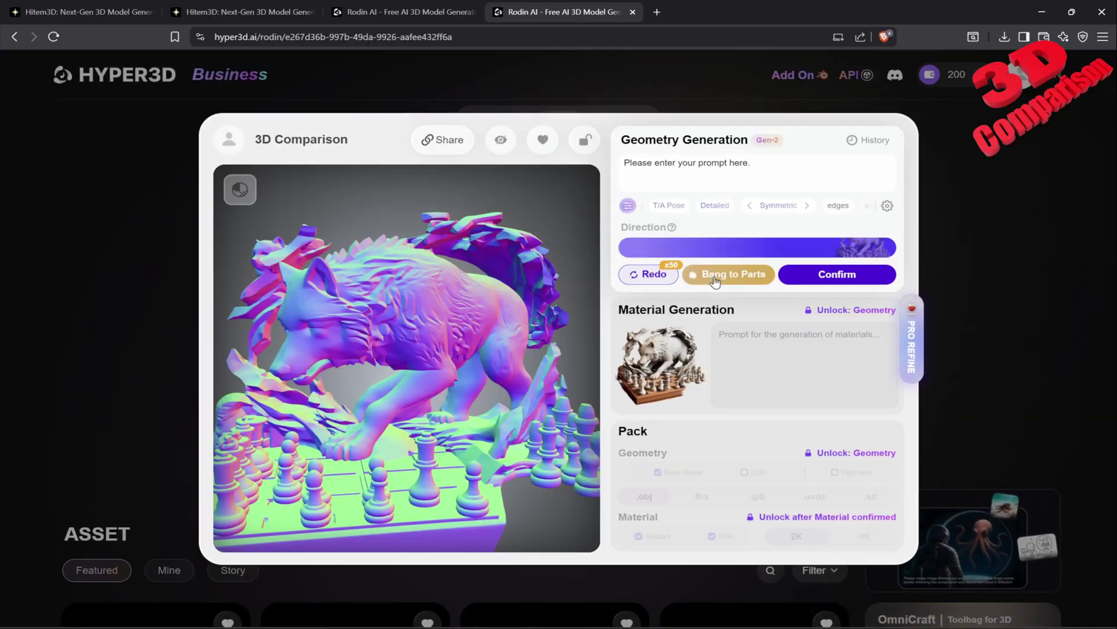
{"action": "mouse_move", "coordinate": [822, 249]}
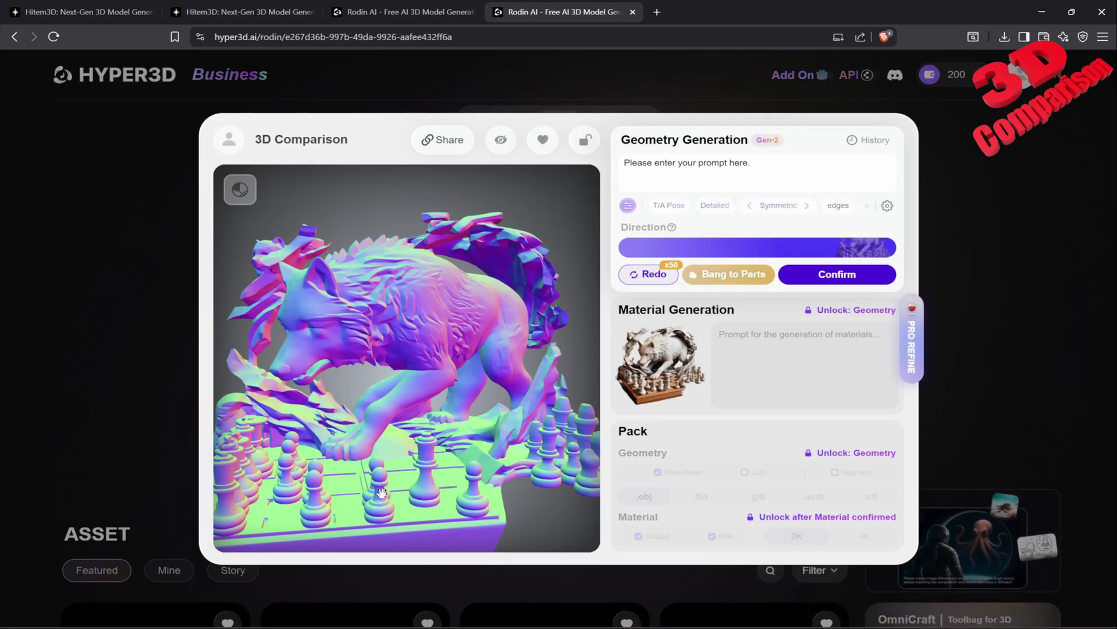
{"action": "left_click_drag", "start_coordinate": [360, 495], "coordinate": [440, 423]}
{"action": "left_click_drag", "start_coordinate": [493, 266], "coordinate": [449, 417]}
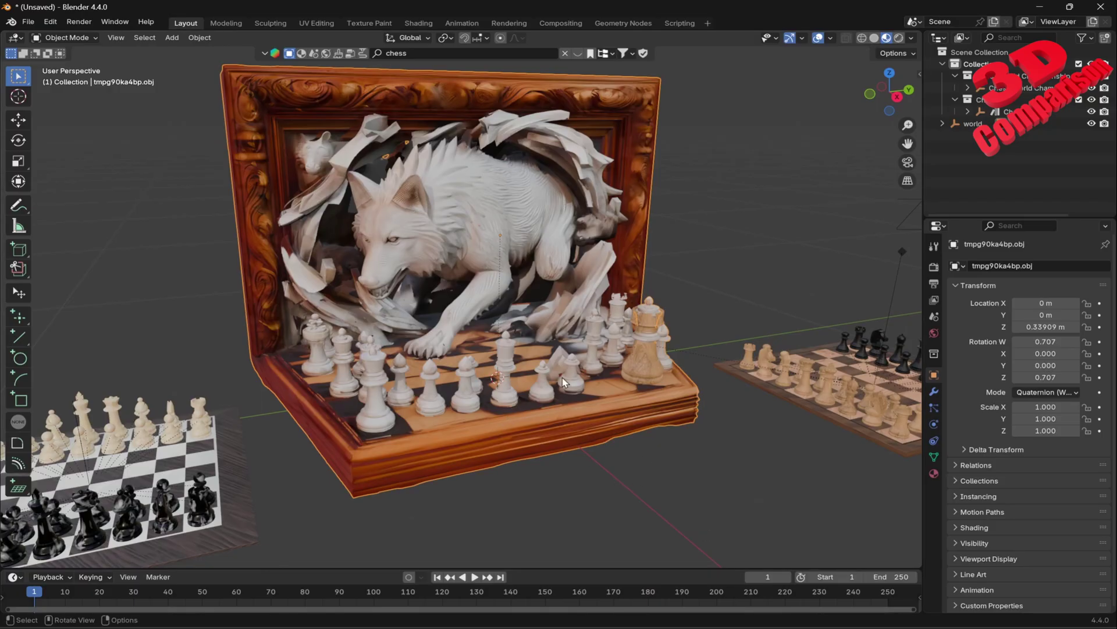
Step: Return to Blender and review the textured wolf chessboard between the two chess sets
{"action": "middle_click_drag", "start_coordinate": [538, 389], "coordinate": [598, 371]}
{"action": "scroll", "coordinate": [496, 347], "scroll_direction": "up", "scroll_amount": 2}
{"action": "middle_click_drag", "start_coordinate": [497, 347], "coordinate": [545, 376]}
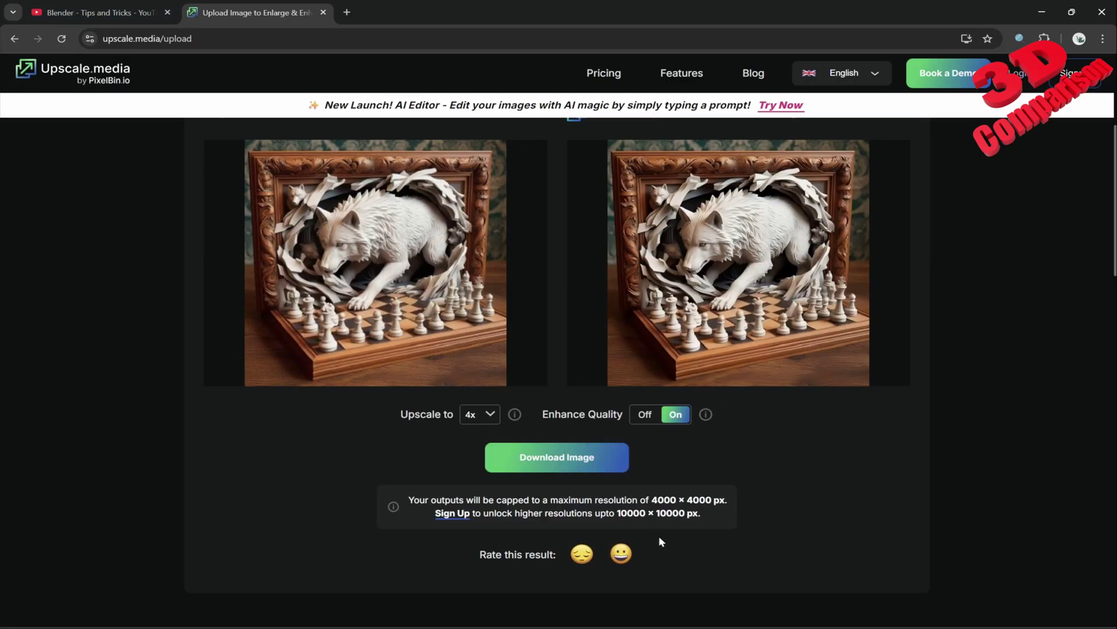
Step: Minimize the b21.jpg and wolves.png image windows and show the Blender - Tips and Tricks playlist on YouTube
{"action": "left_click", "coordinate": [628, 555]}
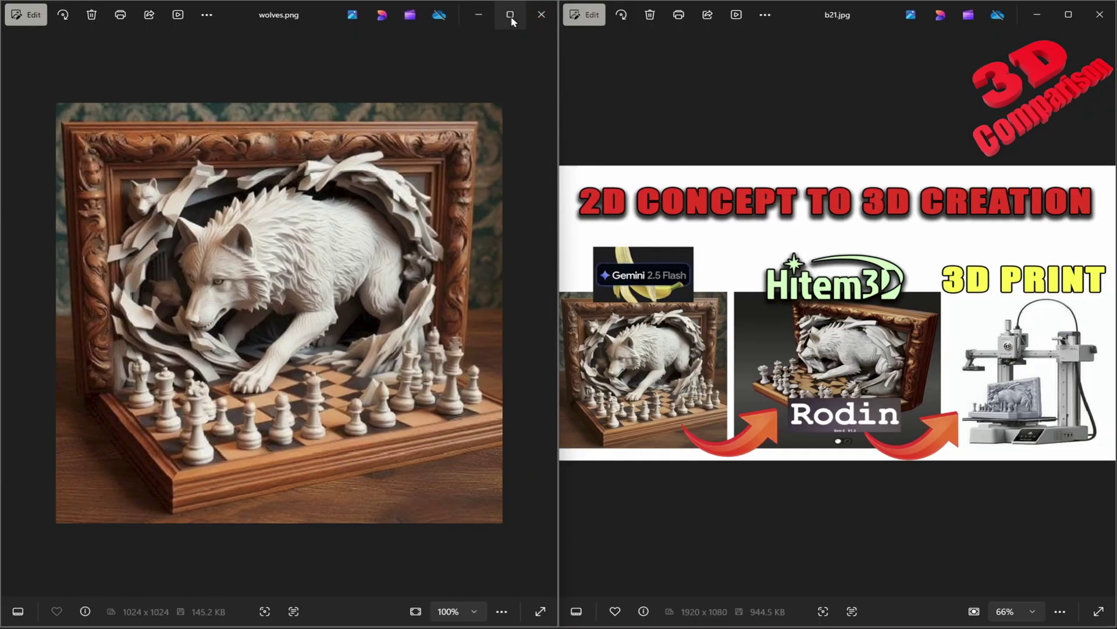
{"action": "left_click", "coordinate": [1037, 14]}
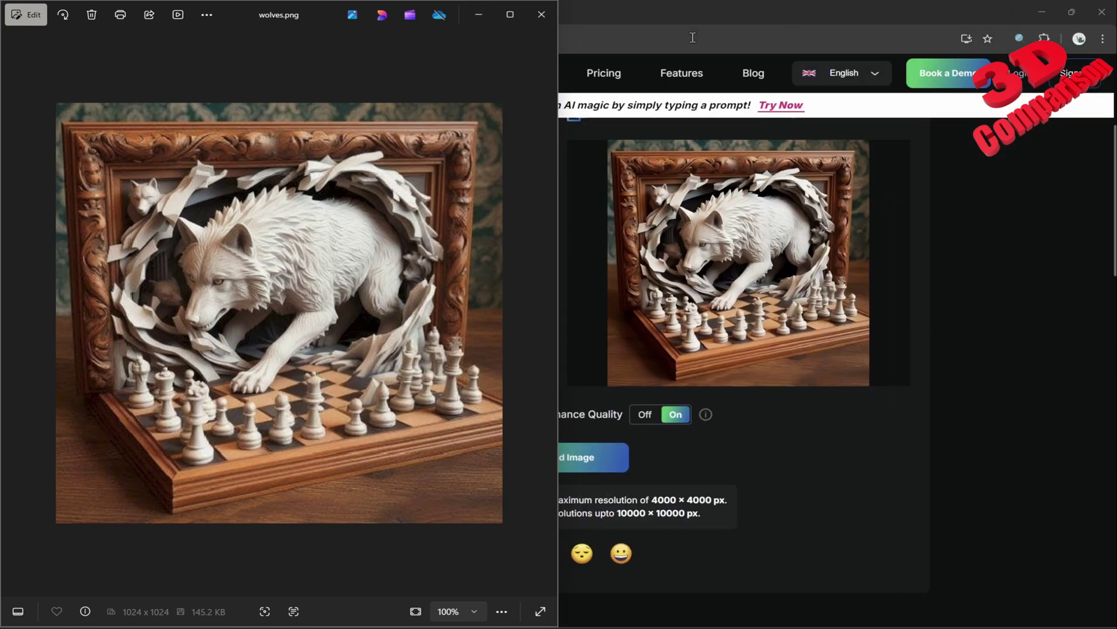
{"action": "left_click", "coordinate": [478, 14]}
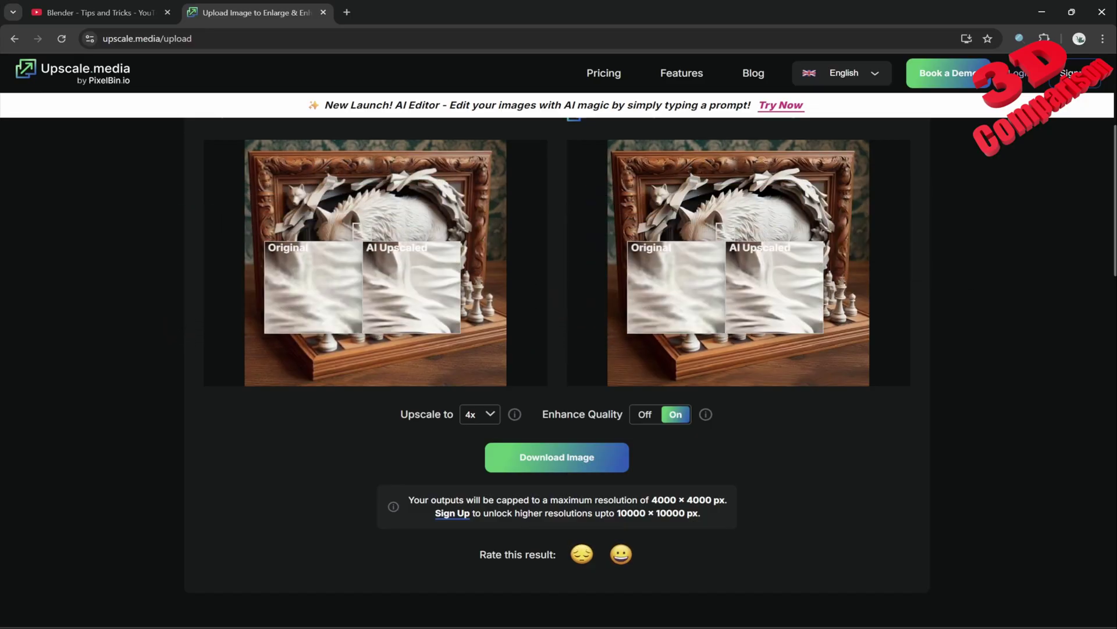
{"action": "left_click", "coordinate": [99, 12]}
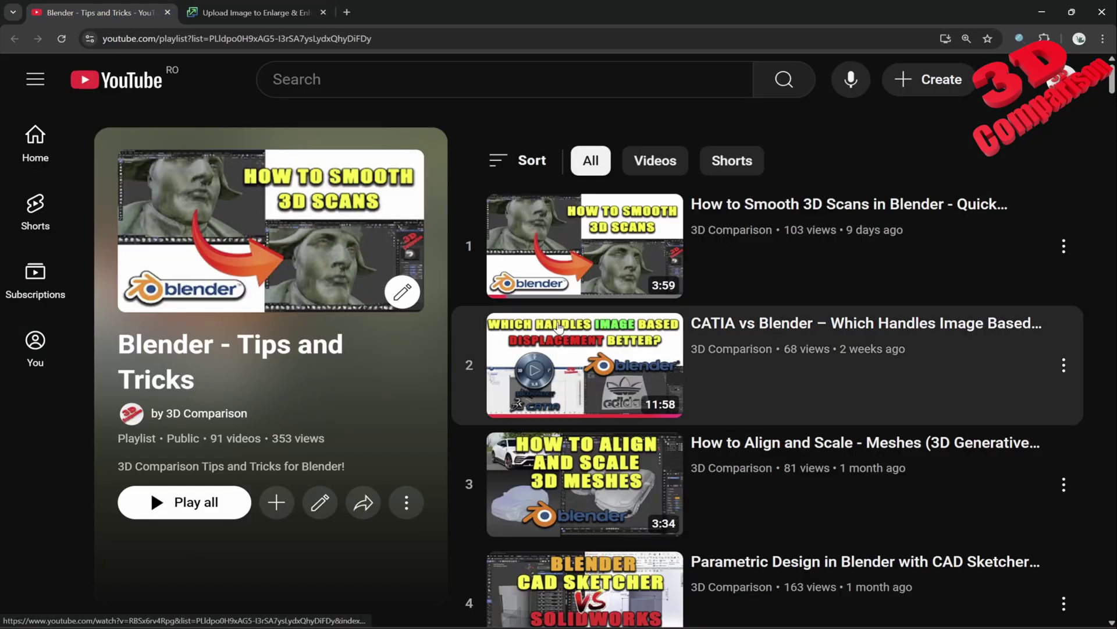